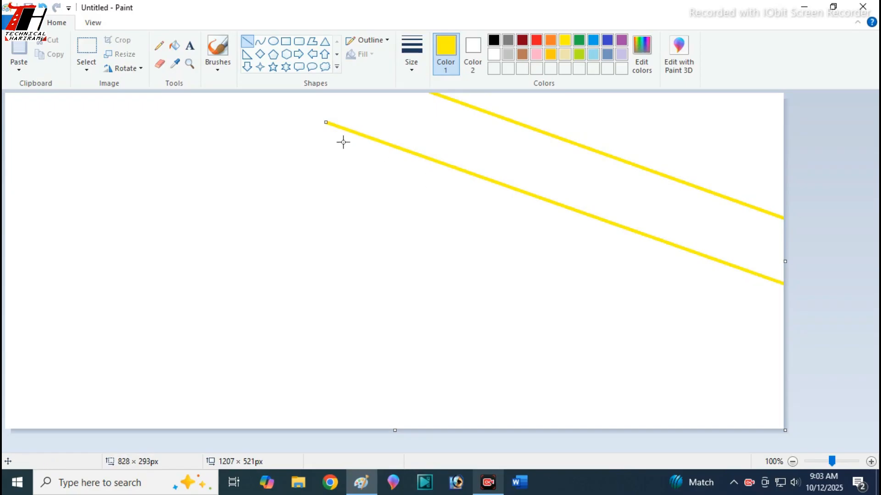
Extend the second slanted yellow line to the upper-left canvas edge and draw two more sloping lines below it across the full width.
drag(324, 122, 25, 79)
mouse_move(111, 185)
mouse_down()
mouse_move(818, 356)
mouse_move(833, 330)
mouse_move(815, 326)
mouse_up()
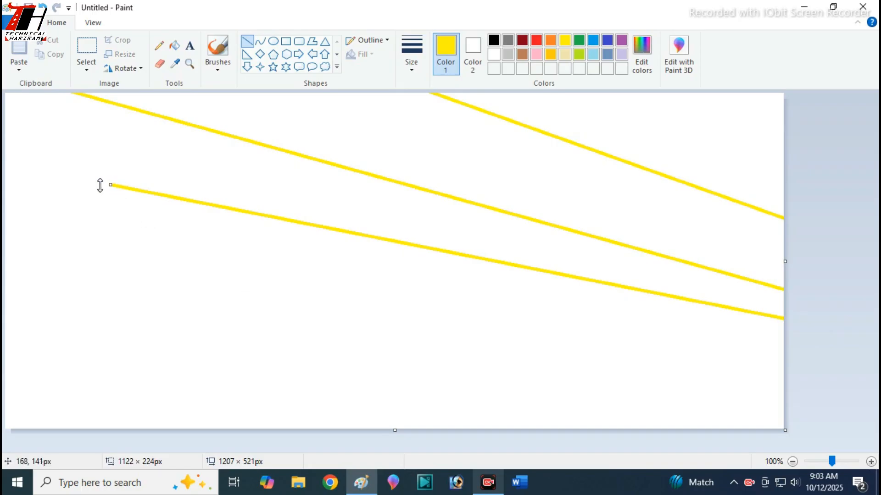
drag(110, 185, 3, 202)
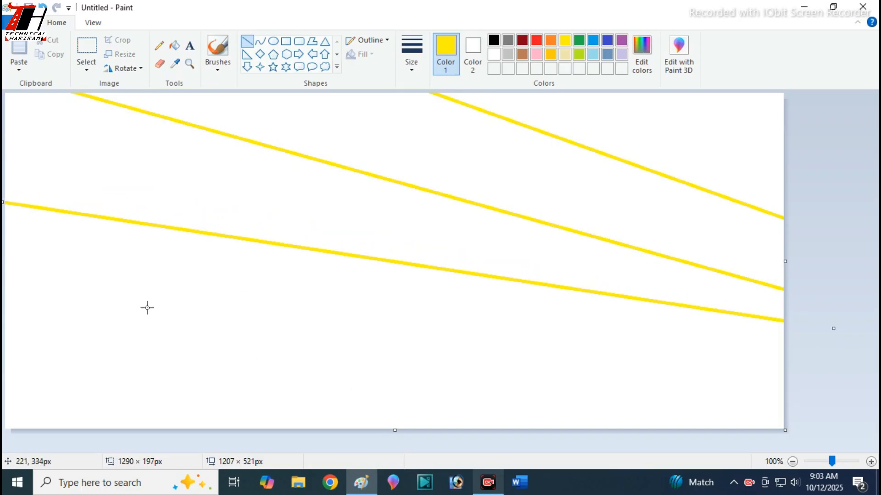
drag(170, 320, 416, 352)
drag(694, 356, 820, 381)
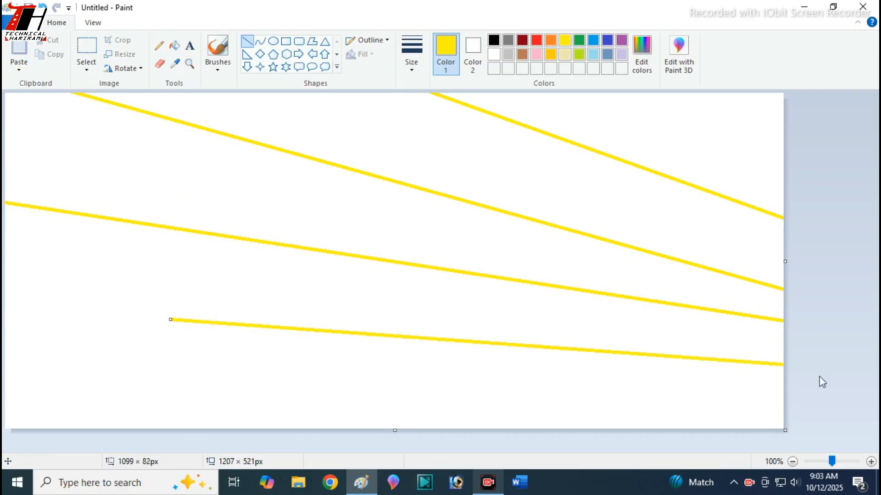
drag(179, 317, 12, 304)
drag(707, 360, 853, 391)
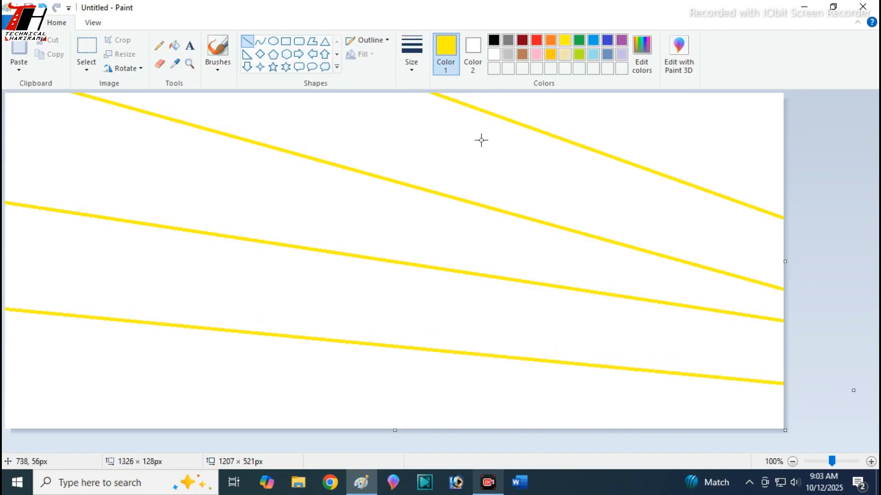
Fill the upper-right corner region with a darker yellow of luminosity 95 (RGB 202, 192, 0).
click(174, 45)
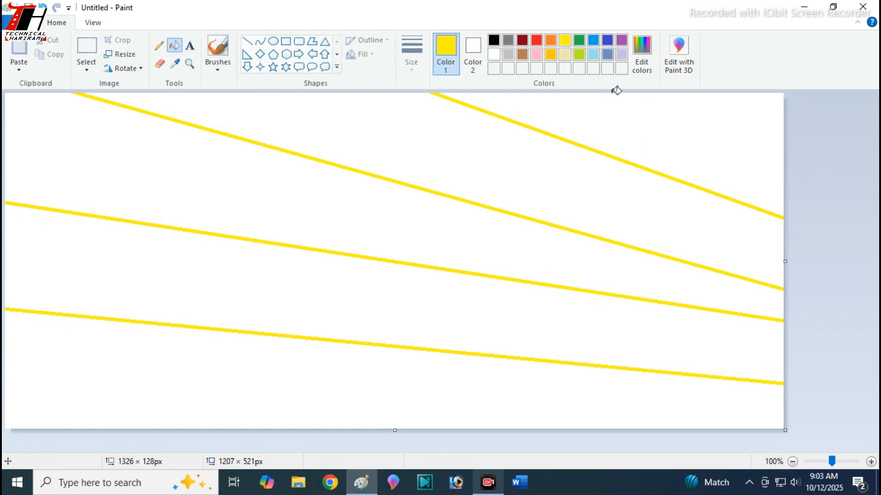
click(646, 66)
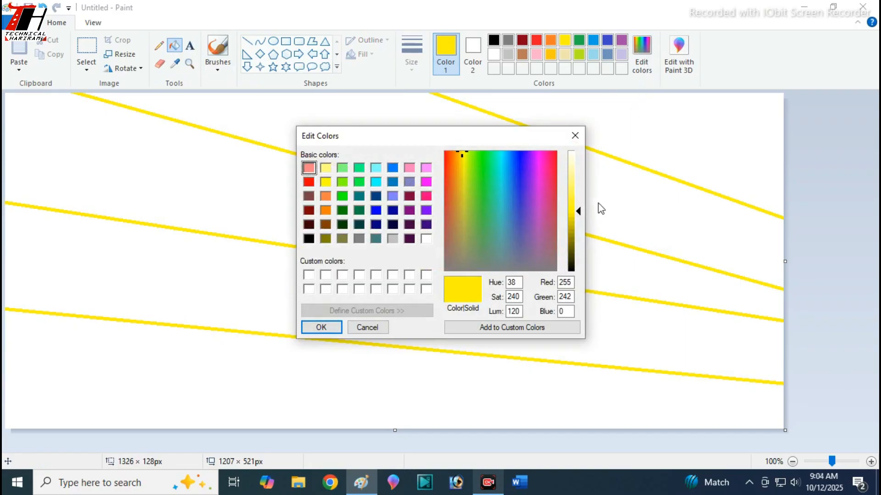
click(573, 224)
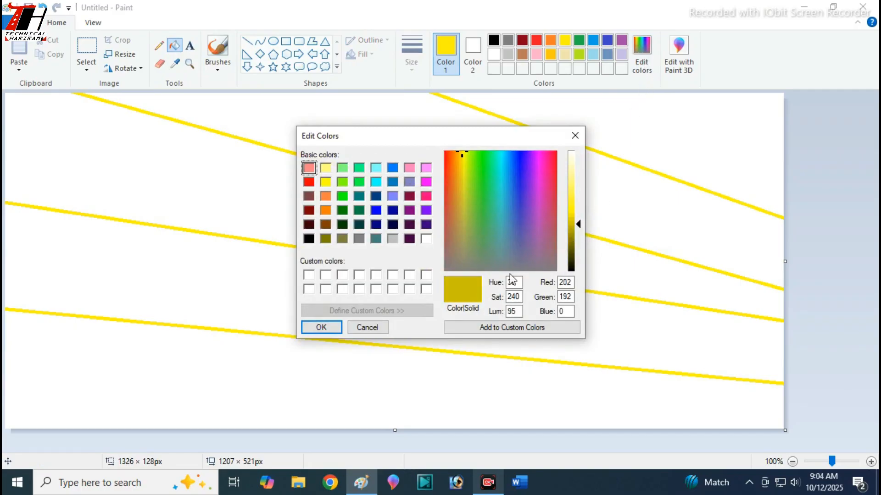
click(319, 327)
click(698, 130)
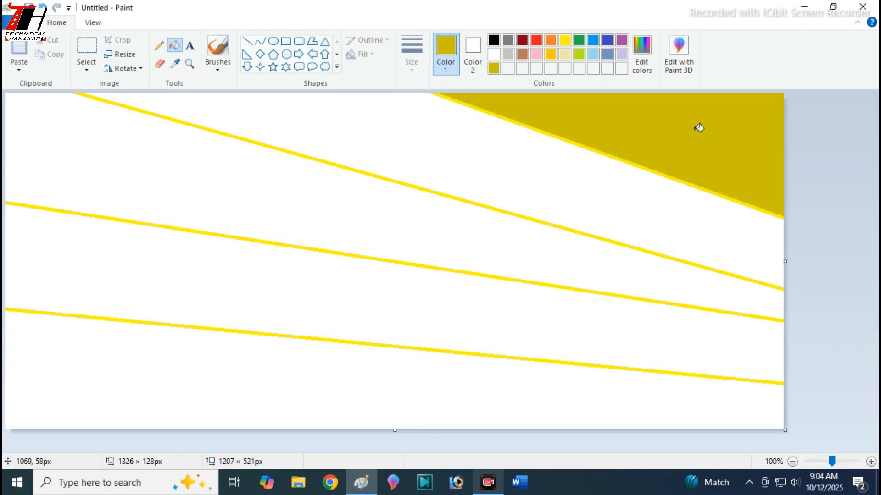
Fill the second band from the upper right with yellow of luminosity 119 (RGB 253, 240, 0).
click(642, 55)
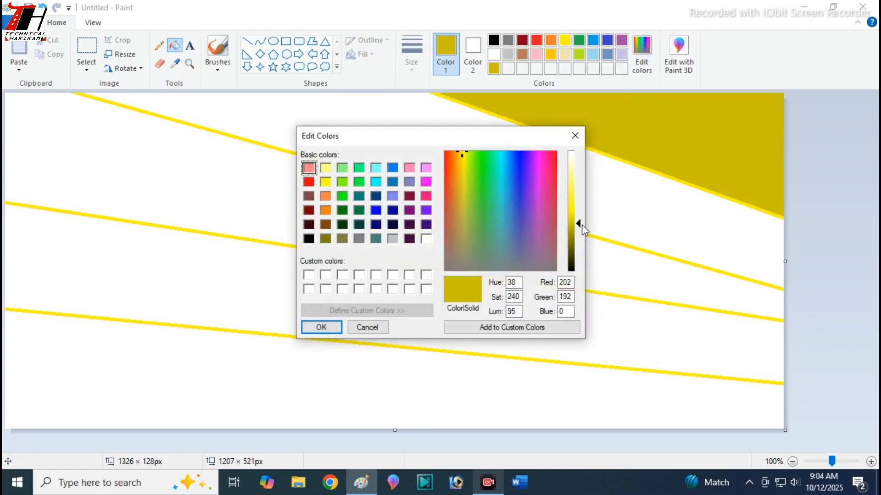
click(572, 213)
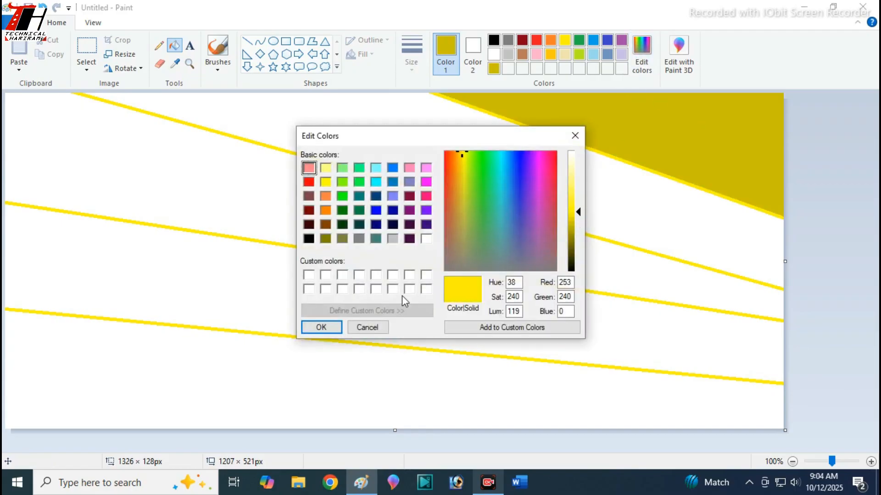
click(321, 328)
click(533, 184)
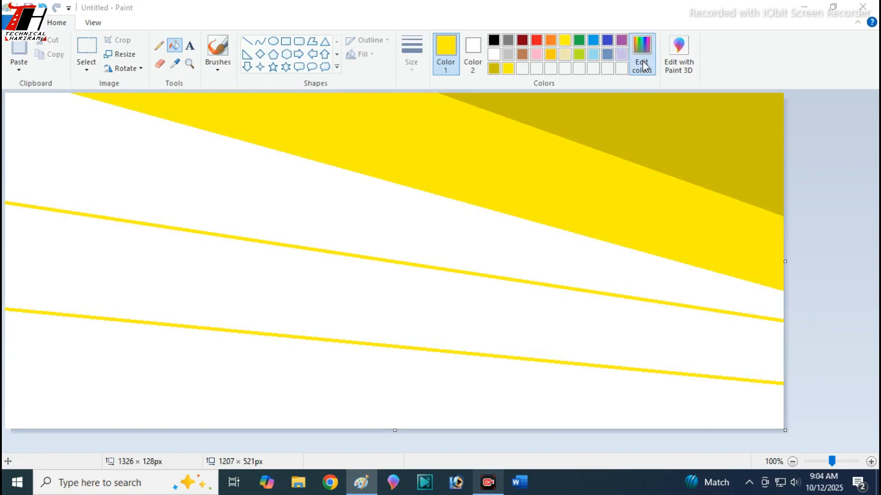
Fill the third band with a slightly lighter yellow of luminosity 139 (RGB 255, 244, 40).
click(642, 57)
click(574, 202)
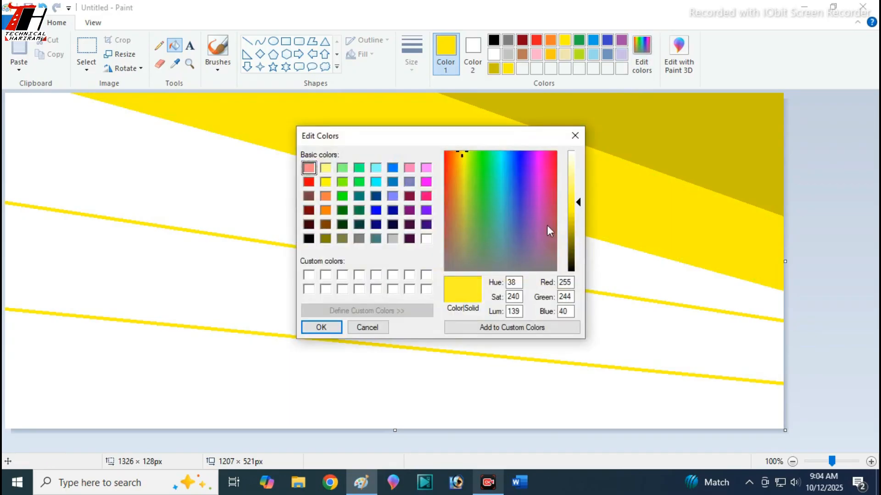
click(321, 328)
click(317, 199)
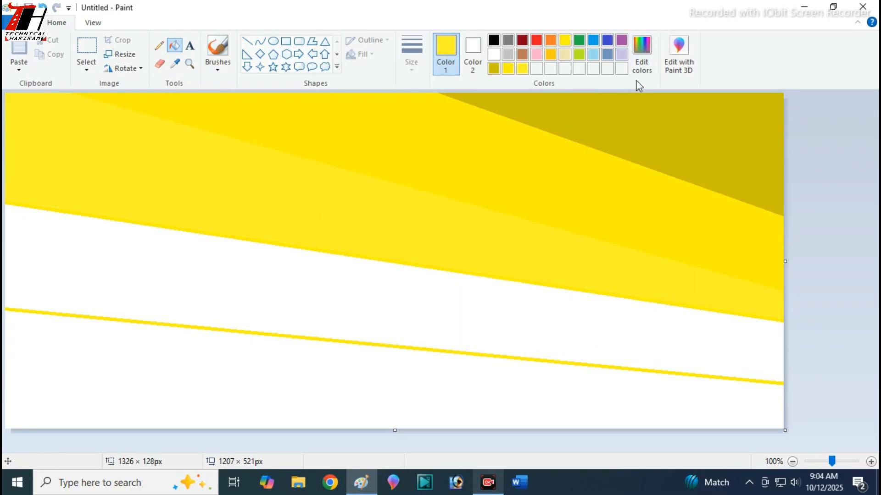
Fill the fourth band with a pale yellow of luminosity 184 (RGB 255, 249, 136).
click(641, 62)
click(574, 180)
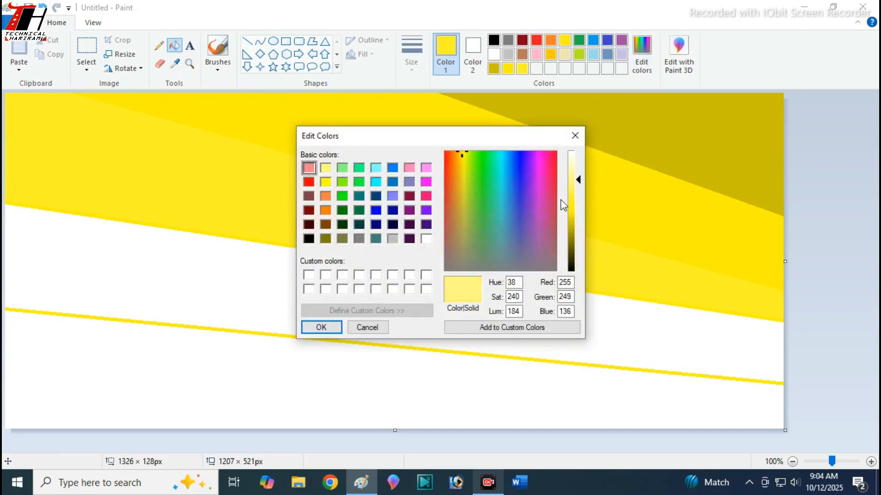
click(322, 327)
click(334, 309)
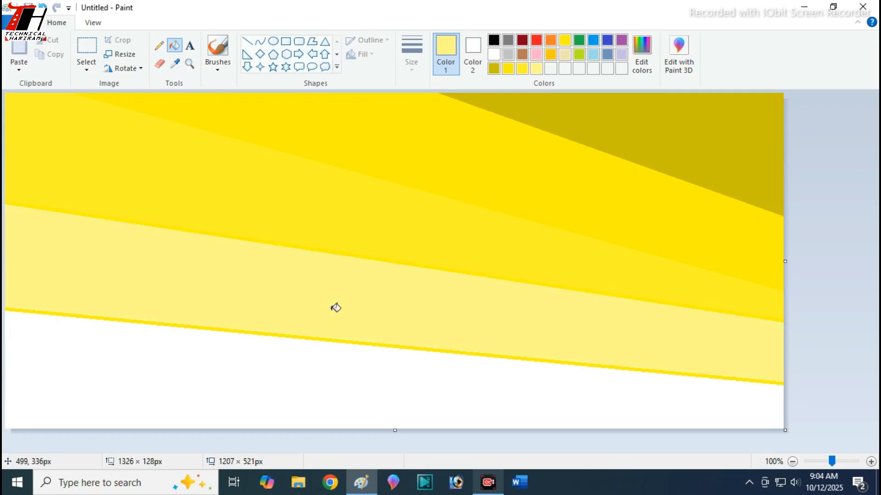
Fill the lowest region of the canvas with indigo blue (RGB 63, 72, 204).
click(608, 39)
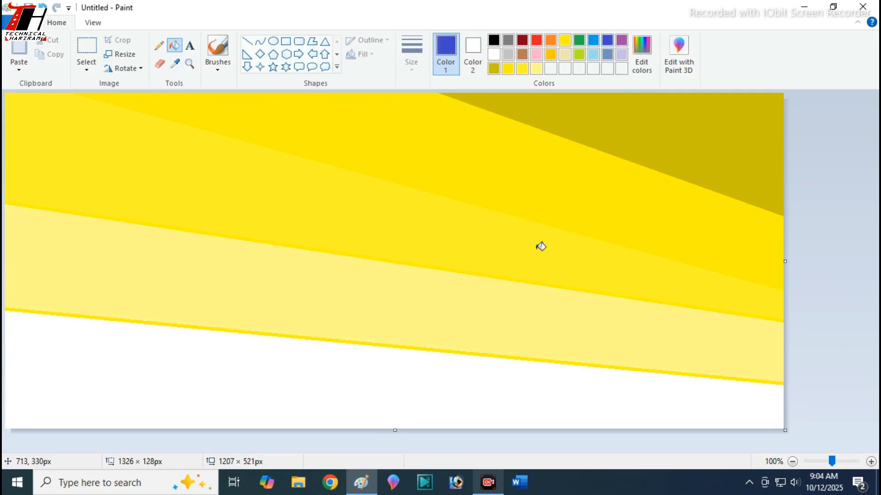
click(642, 72)
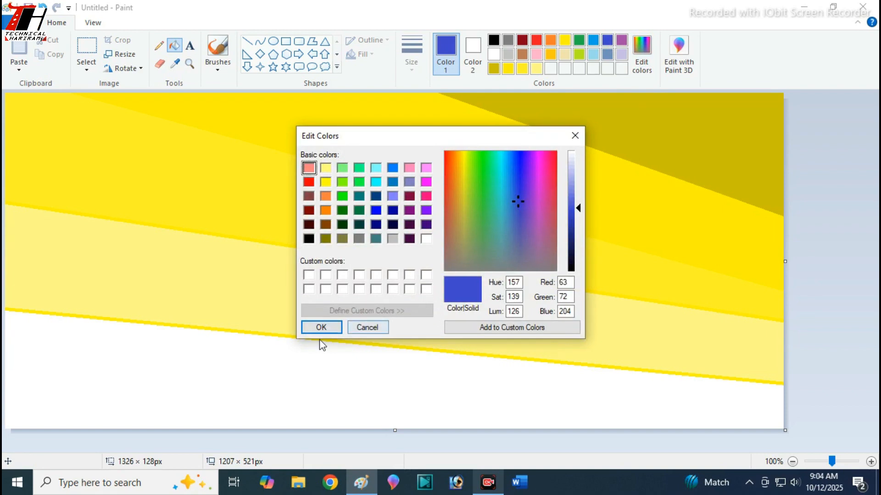
click(325, 328)
click(303, 380)
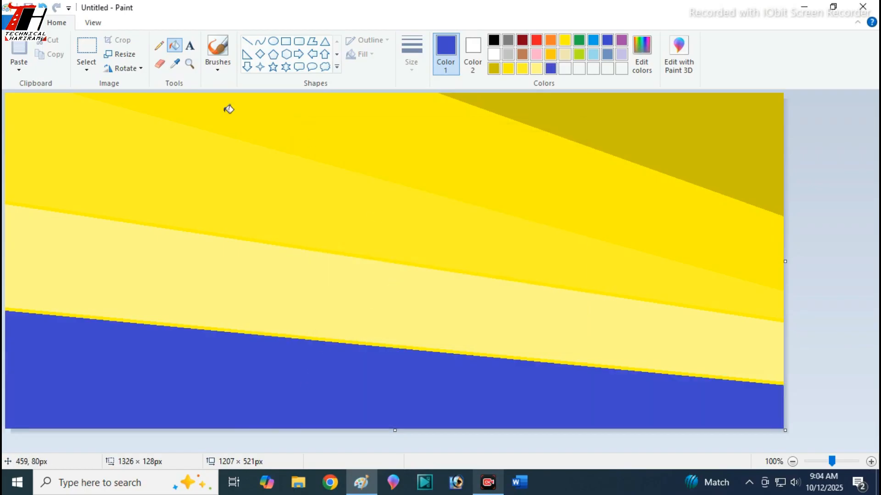
Resize the image by pixels to a width of 1 with the aspect ratio unlocked, leaving the height at 521.
click(125, 54)
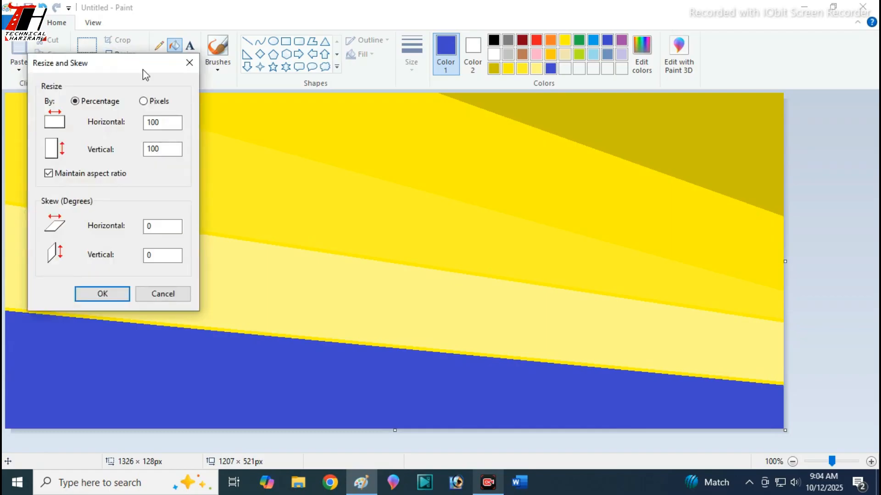
click(143, 101)
click(48, 173)
double_click(150, 122)
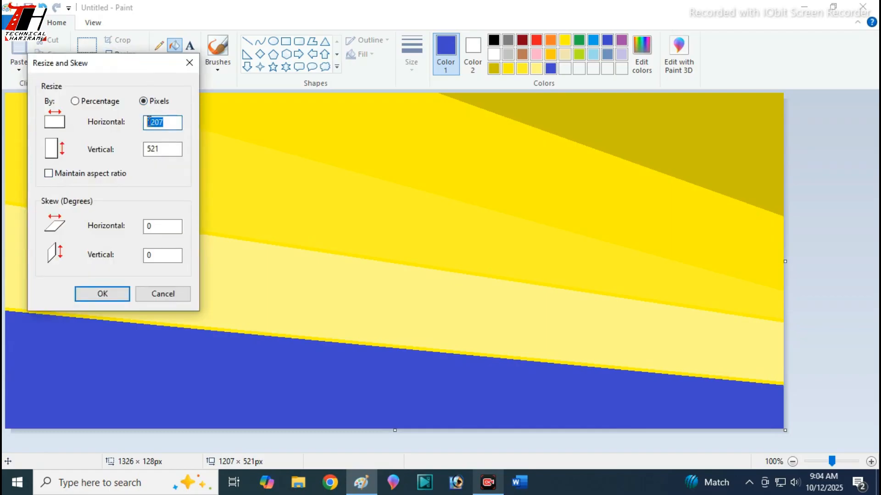
right_click(149, 121)
click(174, 160)
text(1)
click(108, 293)
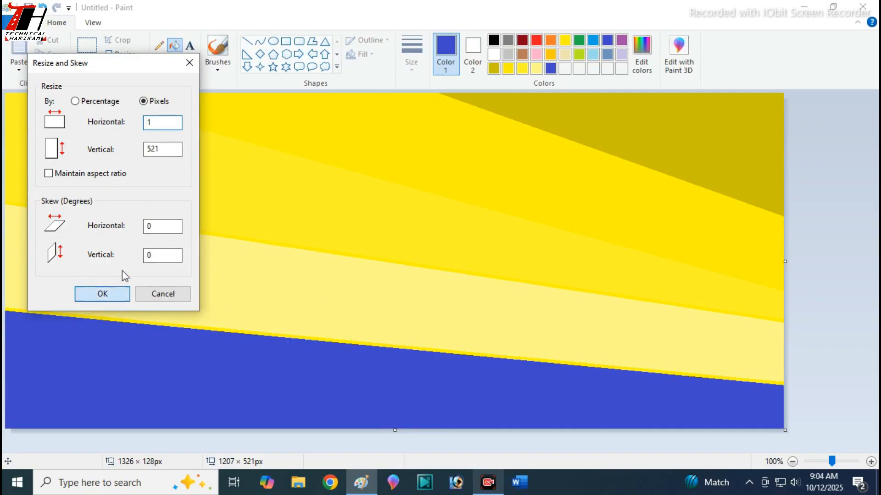
Stretch the image back to 1207 pixels wide with the aspect ratio unlocked to produce a smooth vertical gradient.
click(122, 55)
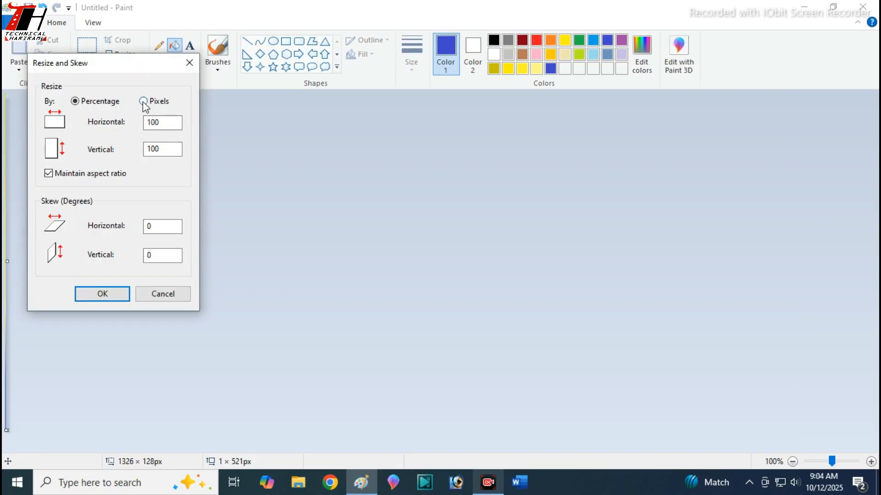
click(49, 174)
double_click(154, 122)
key(BackSpace)
right_click(175, 122)
click(191, 174)
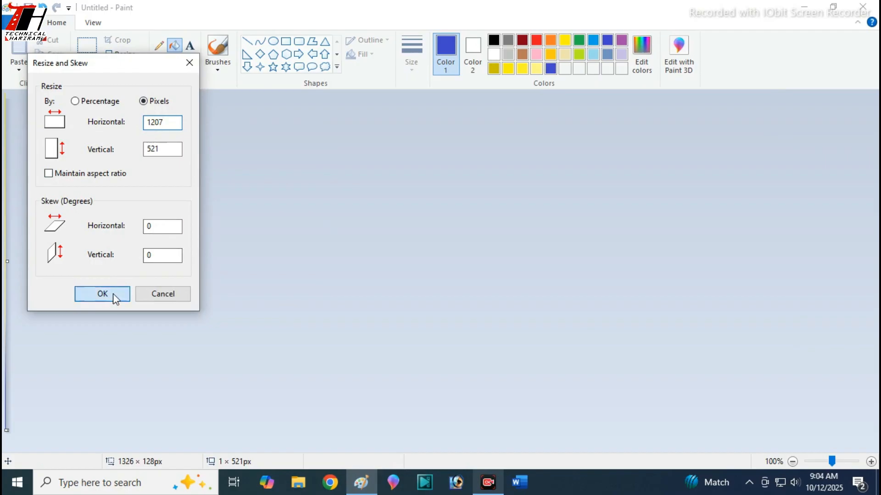
click(113, 293)
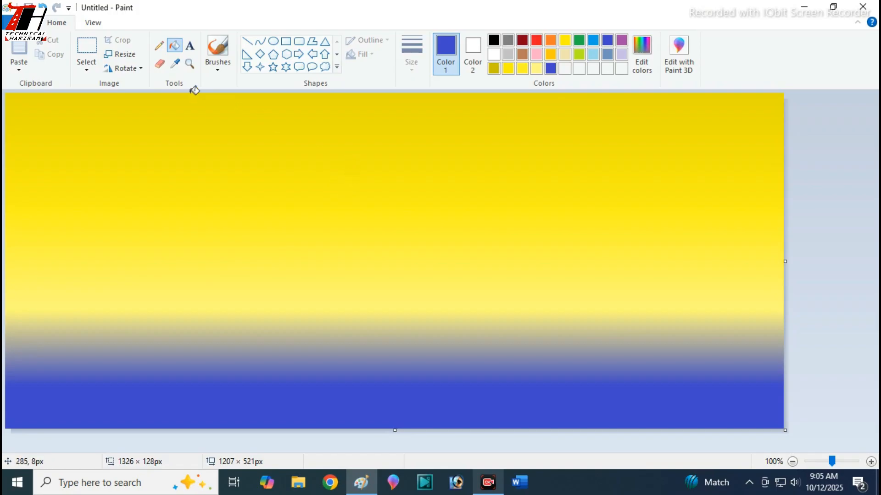
Make a small white mark on the upper part of the gradient with the Natural pencil brush, and switch the drawing color to black.
click(219, 66)
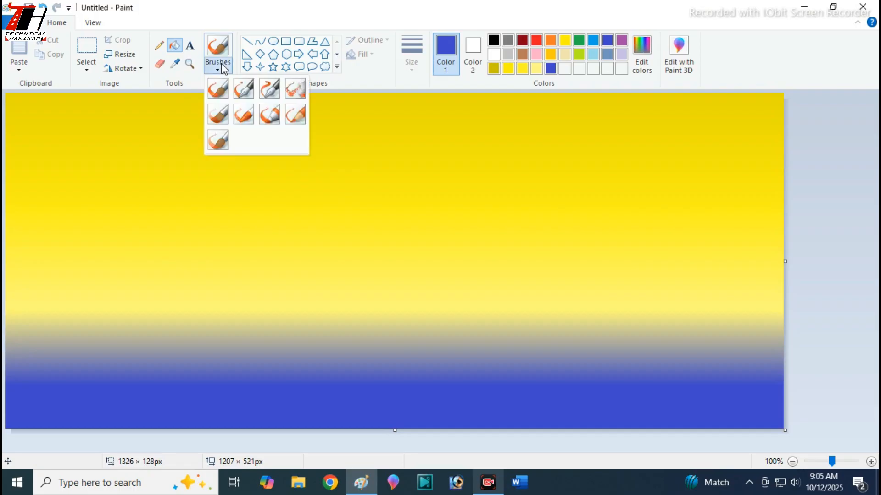
click(292, 113)
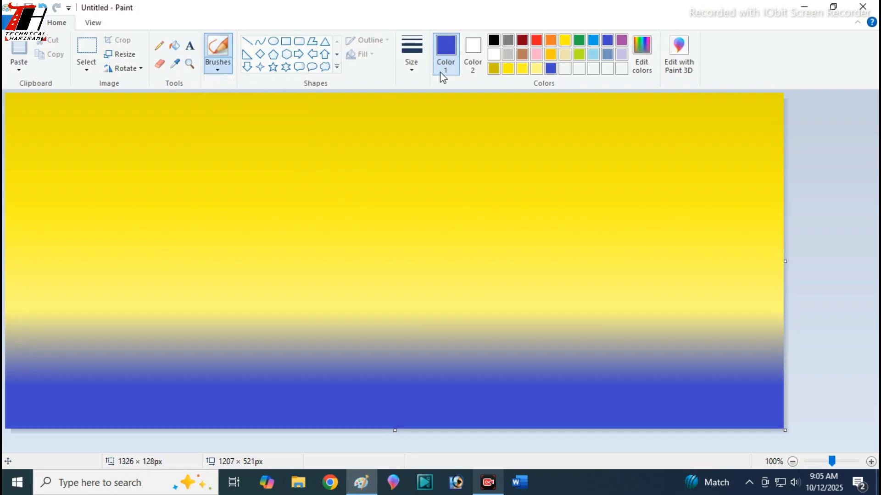
click(493, 54)
click(411, 58)
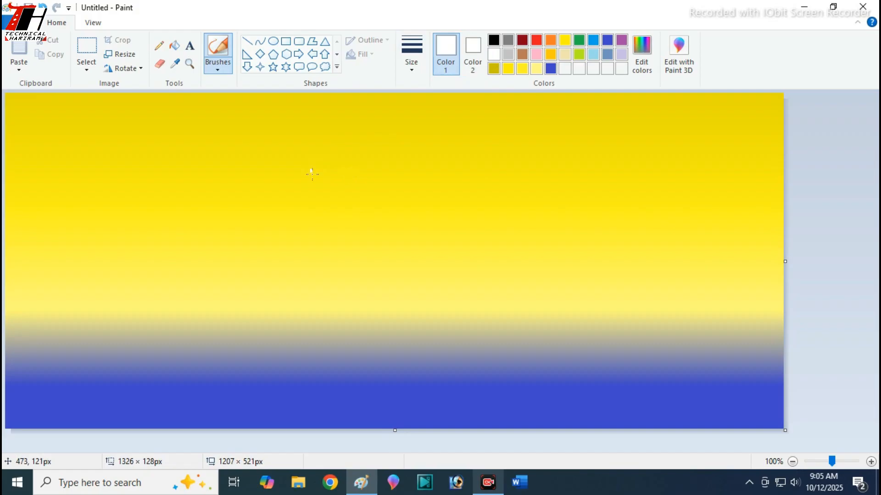
click(304, 182)
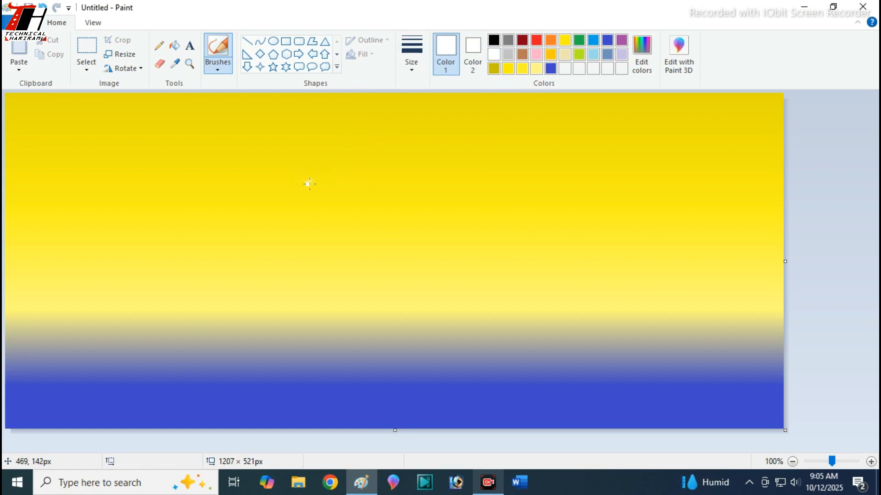
click(494, 41)
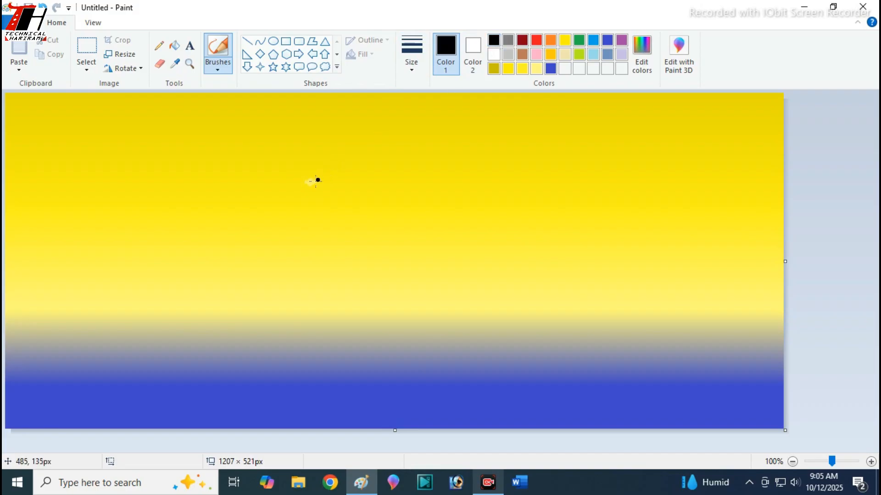
drag(309, 183, 314, 179)
mouse_move(316, 159)
mouse_down()
mouse_move(360, 147)
mouse_move(402, 181)
mouse_move(435, 180)
mouse_move(478, 154)
mouse_move(486, 124)
mouse_move(518, 104)
mouse_move(524, 131)
mouse_move(535, 127)
mouse_move(562, 174)
mouse_move(558, 208)
mouse_move(535, 242)
mouse_move(468, 244)
mouse_move(564, 248)
mouse_move(640, 282)
mouse_move(638, 309)
mouse_move(627, 324)
mouse_move(605, 305)
mouse_move(466, 275)
mouse_up()
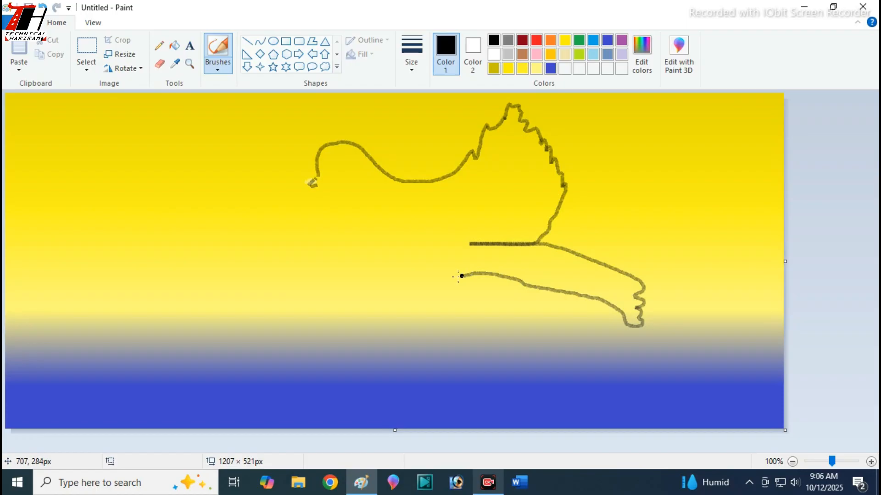
mouse_move(461, 276)
mouse_down()
mouse_move(414, 288)
mouse_move(360, 349)
mouse_move(323, 359)
mouse_move(229, 343)
mouse_up()
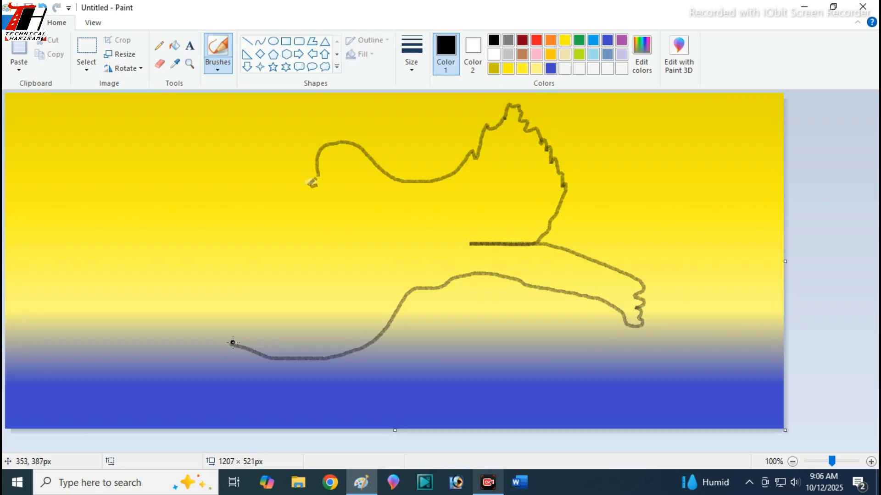
key(ctrl+z)
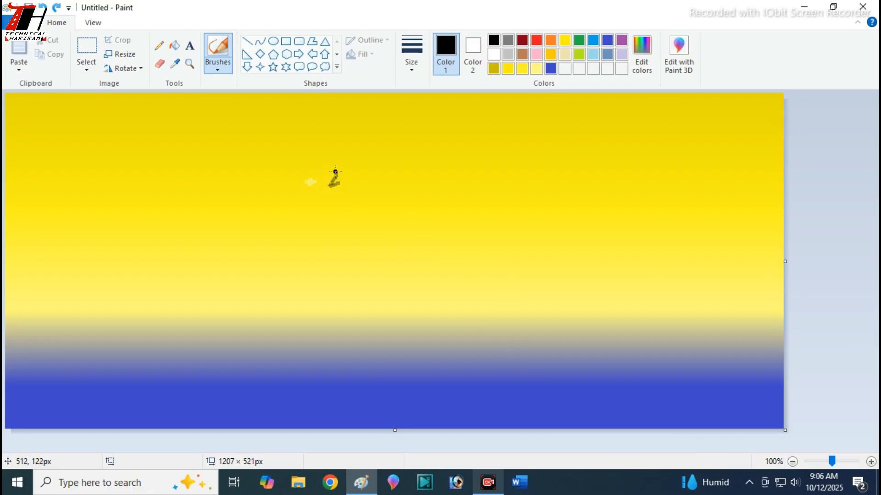
Draw the closed black outline of a flying bird with head, beak, raised wing, tail and lowered wing using the Natural pencil brush.
mouse_move(334, 166)
mouse_down()
mouse_move(367, 140)
mouse_move(402, 175)
mouse_move(431, 181)
mouse_move(465, 154)
mouse_move(478, 104)
mouse_move(497, 140)
mouse_up()
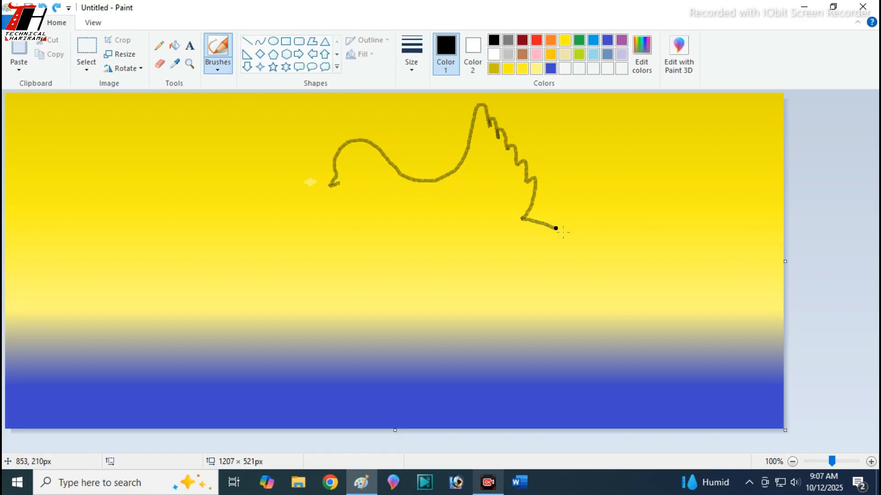
drag(564, 233, 599, 245)
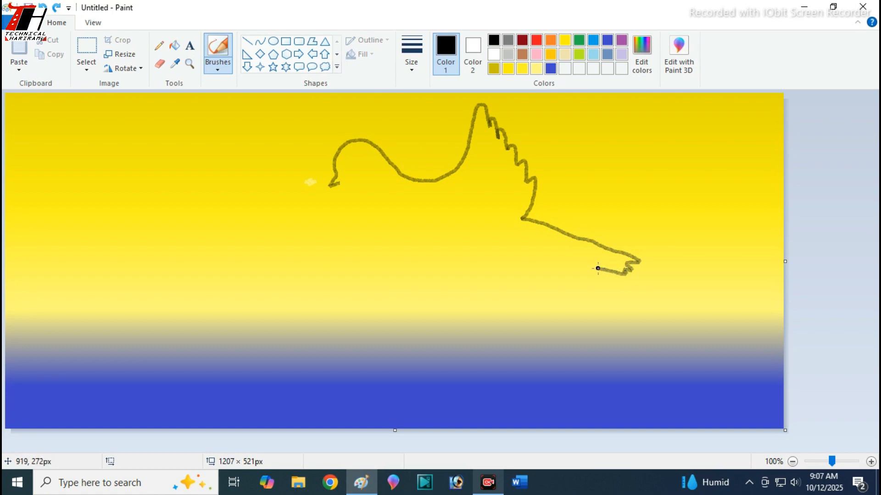
mouse_move(551, 258)
mouse_down()
mouse_move(502, 246)
mouse_move(444, 252)
mouse_move(428, 278)
mouse_up()
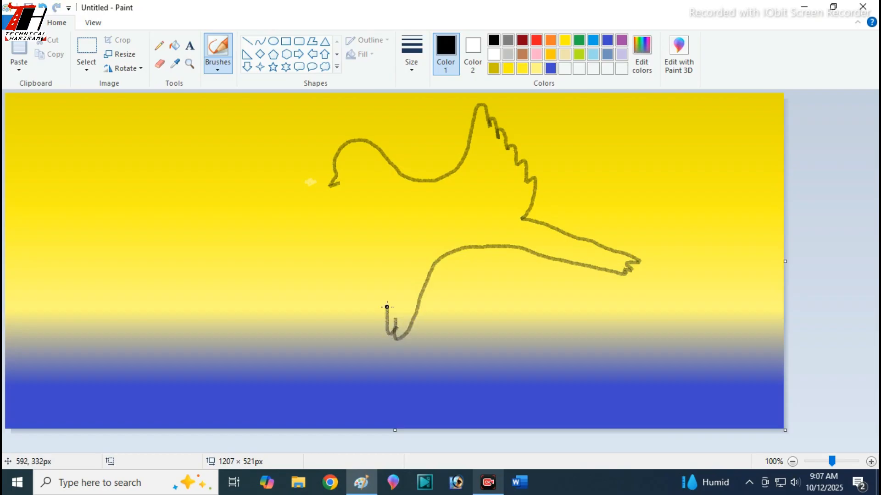
mouse_move(387, 319)
mouse_down()
mouse_move(377, 301)
mouse_move(371, 311)
mouse_move(362, 306)
mouse_move(356, 287)
mouse_up()
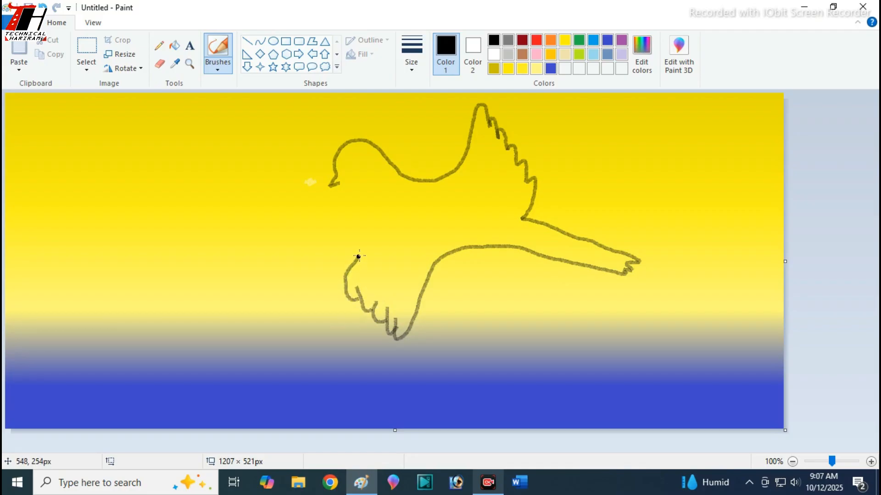
mouse_move(377, 243)
mouse_down()
mouse_move(392, 226)
mouse_move(392, 206)
mouse_up()
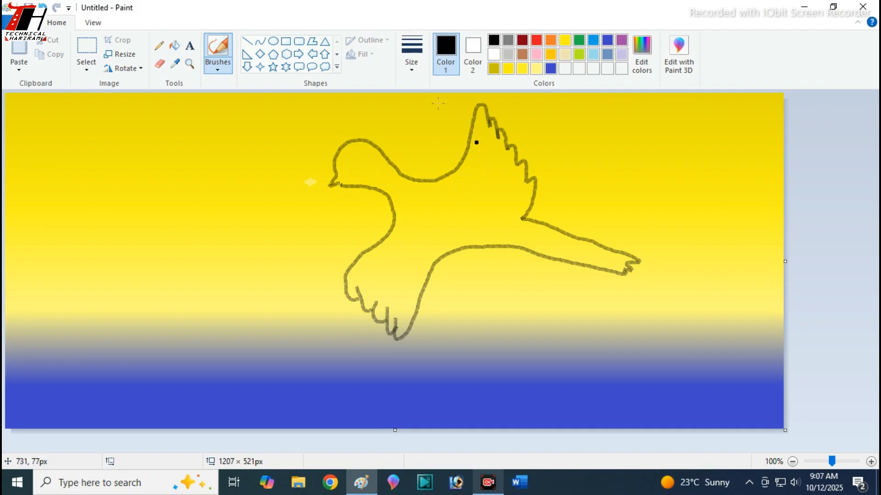
Draw a black oval eye about 17 × 19 px on the bird's head and fill it with red.
click(273, 40)
drag(349, 153, 359, 165)
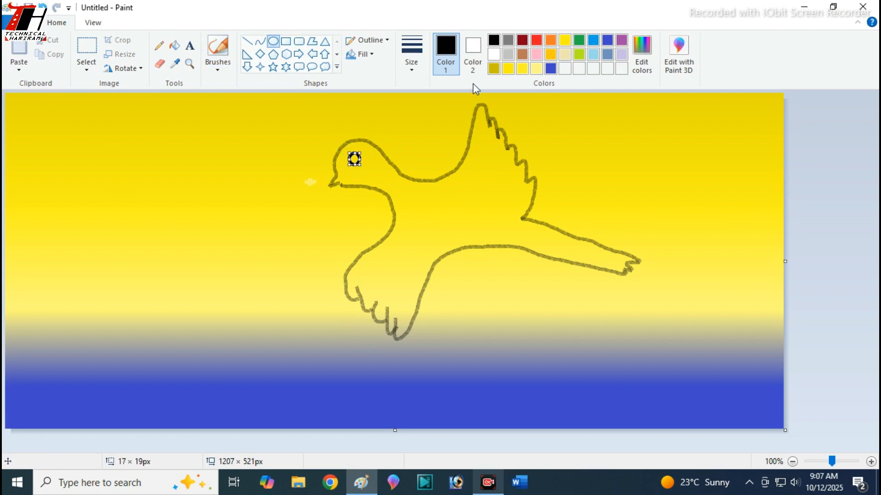
click(174, 45)
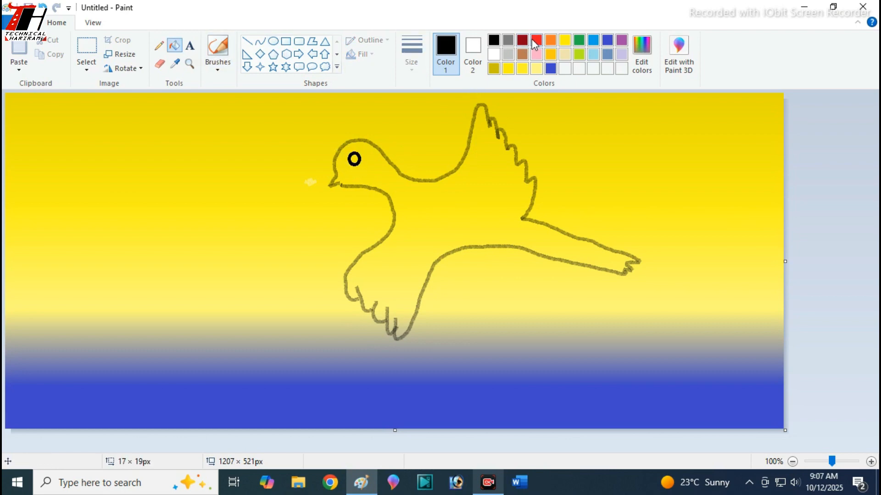
click(535, 42)
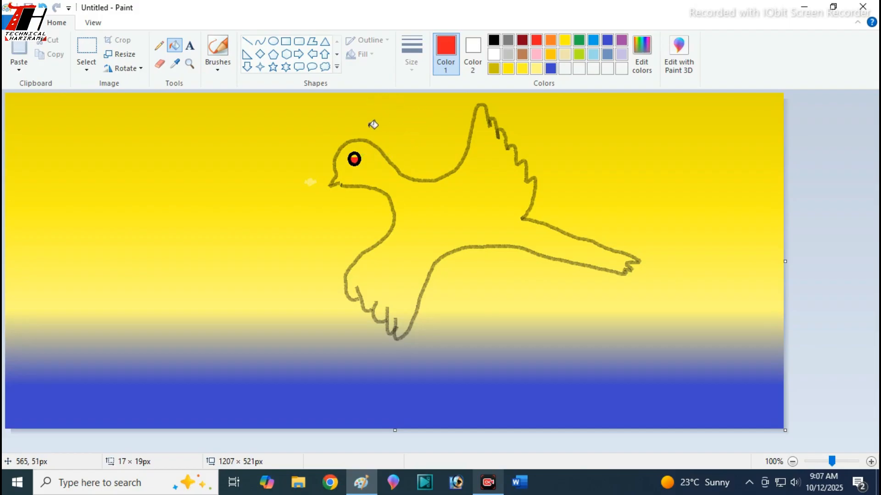
click(494, 55)
click(217, 54)
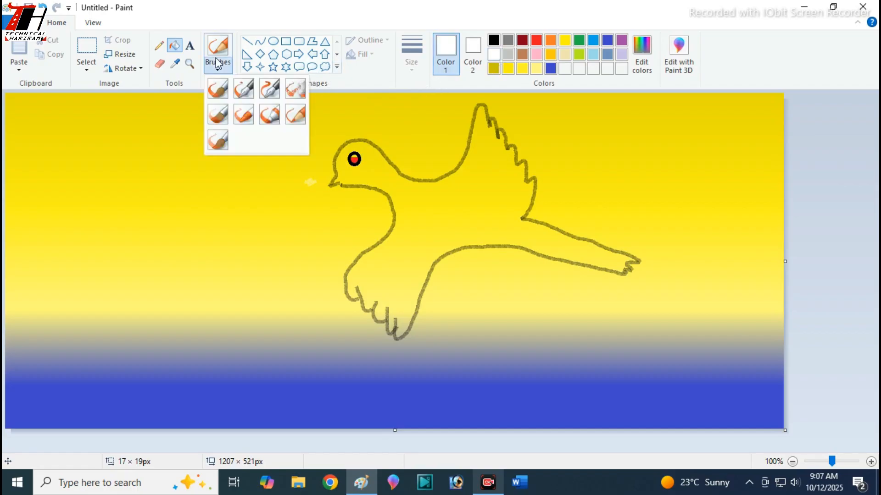
click(292, 87)
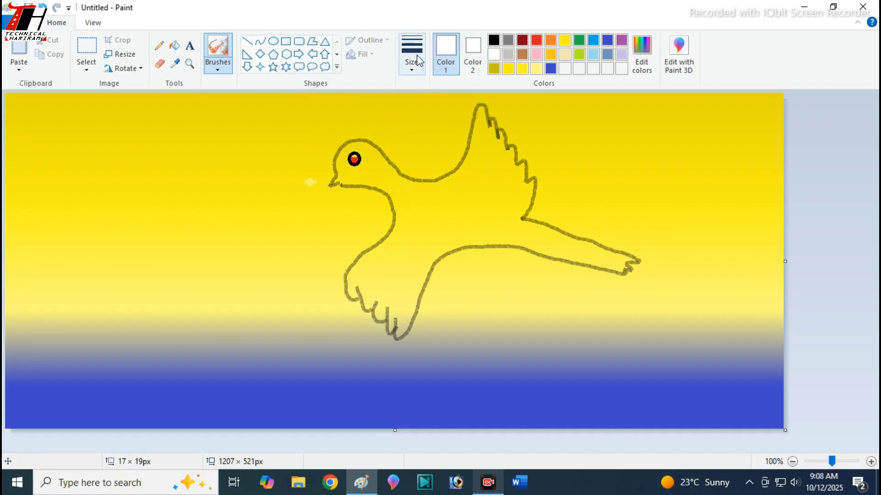
Draw three short black feather lines on each of the bird's wings with the Natural pencil brush.
click(493, 42)
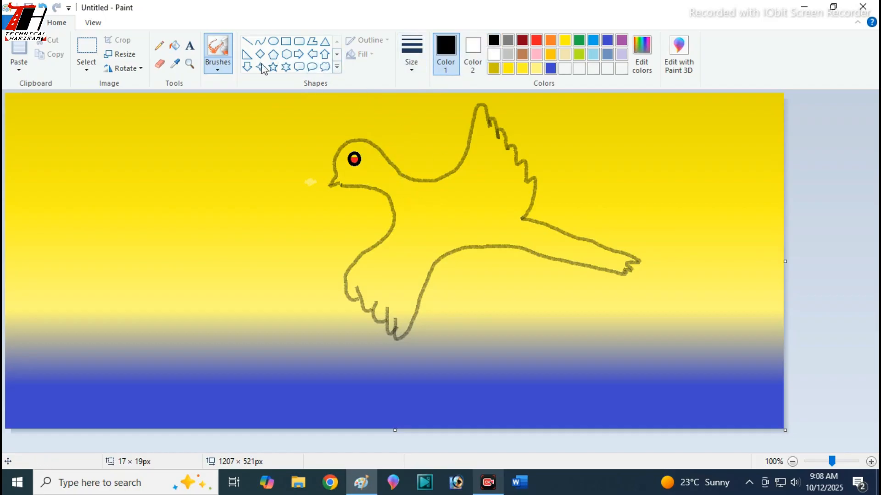
click(217, 68)
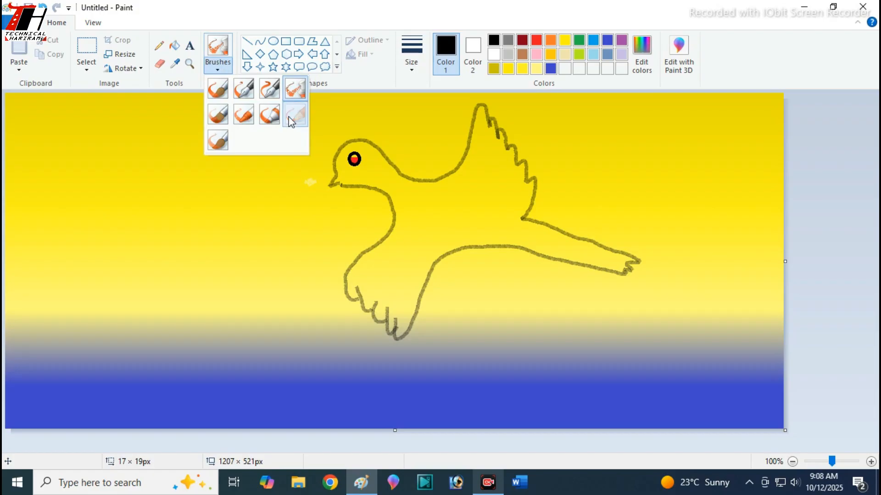
click(294, 116)
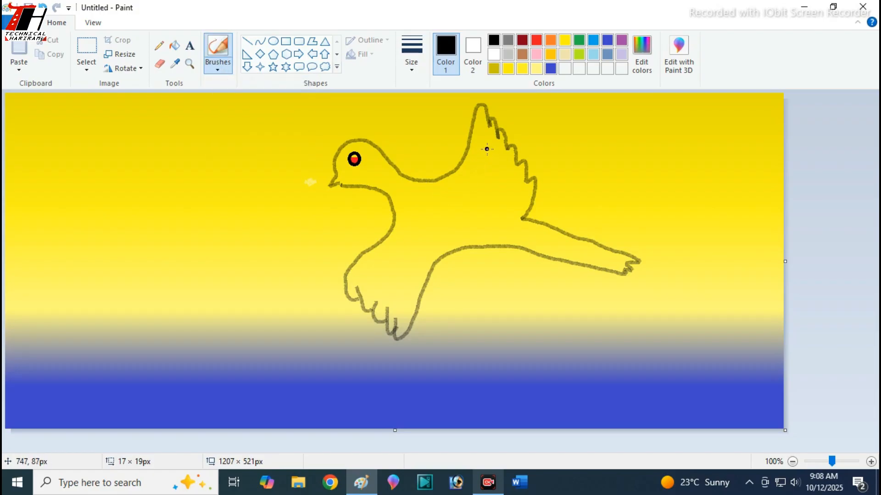
mouse_move(487, 149)
mouse_down()
mouse_move(477, 171)
mouse_move(496, 166)
mouse_move(484, 188)
mouse_move(510, 181)
mouse_move(495, 208)
mouse_up()
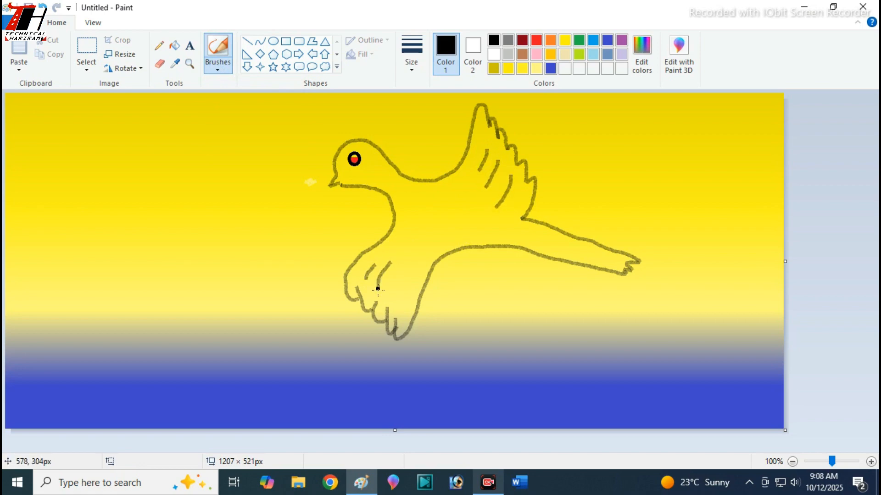
drag(403, 274, 389, 299)
Spray white over the bird's head, body and both wings with the Airbrush at the thickest size.
click(493, 55)
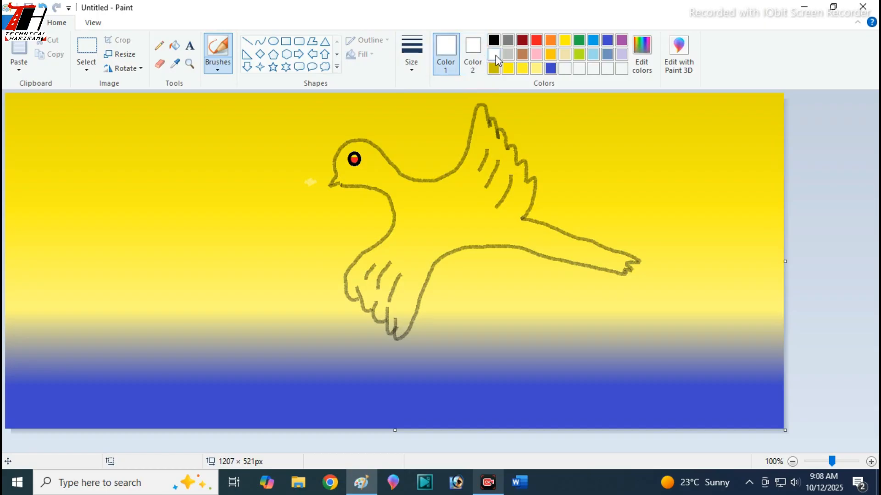
click(217, 64)
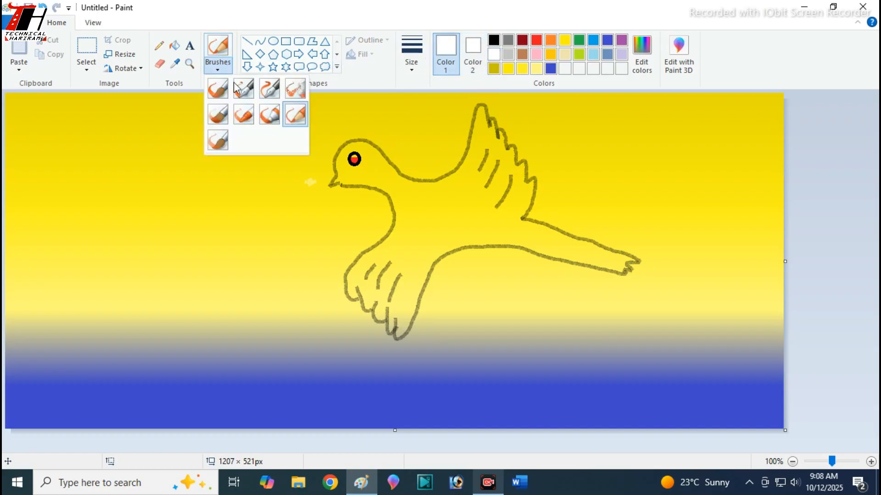
click(295, 96)
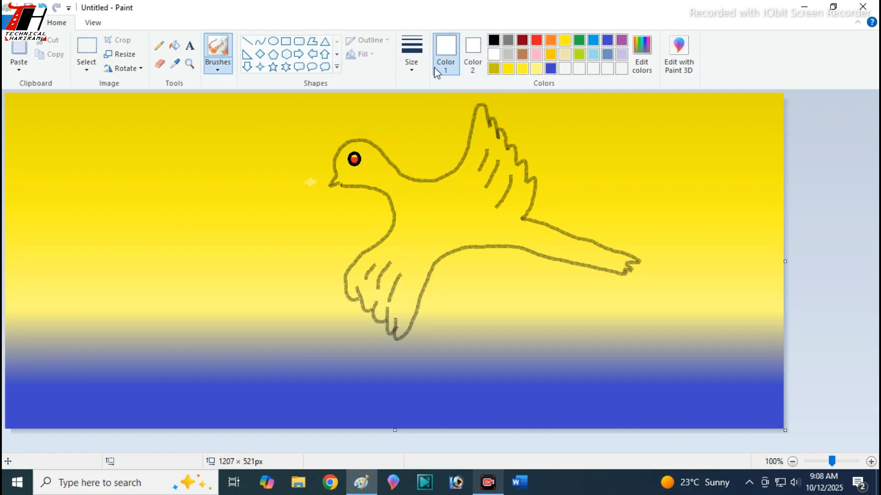
click(412, 66)
click(436, 166)
mouse_move(425, 189)
mouse_down()
mouse_move(416, 219)
mouse_move(413, 194)
mouse_move(394, 179)
mouse_move(403, 235)
mouse_move(354, 282)
mouse_move(369, 272)
mouse_move(369, 292)
mouse_move(382, 270)
mouse_move(384, 305)
mouse_move(396, 266)
mouse_move(399, 315)
mouse_move(427, 258)
mouse_move(408, 321)
mouse_move(419, 262)
mouse_move(400, 281)
mouse_move(411, 249)
mouse_move(388, 273)
mouse_move(393, 260)
mouse_move(384, 265)
mouse_move(431, 229)
mouse_move(391, 269)
mouse_move(376, 277)
mouse_move(376, 268)
mouse_move(397, 303)
mouse_move(427, 263)
mouse_move(418, 290)
mouse_move(442, 242)
mouse_move(483, 233)
mouse_move(418, 255)
mouse_move(441, 197)
mouse_move(449, 218)
mouse_move(379, 173)
mouse_move(367, 141)
mouse_move(340, 154)
mouse_move(346, 170)
mouse_move(380, 173)
mouse_move(363, 165)
mouse_move(375, 150)
mouse_move(411, 182)
mouse_move(383, 176)
mouse_move(420, 189)
mouse_up()
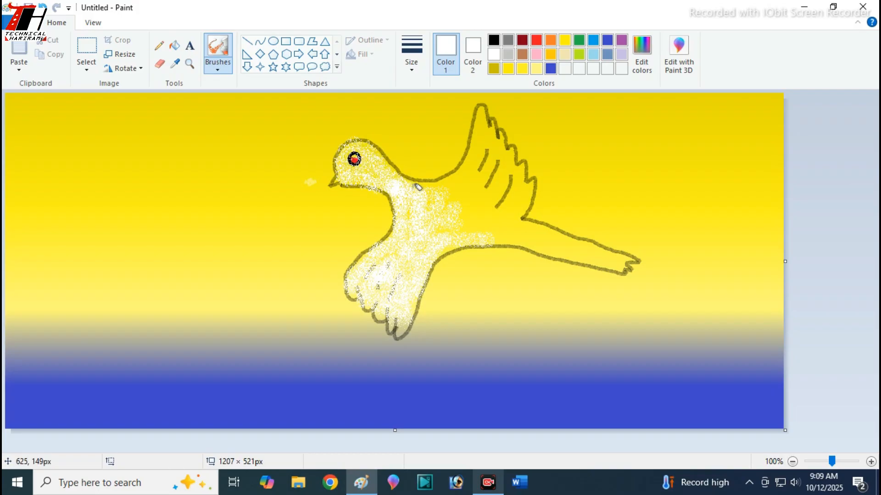
mouse_move(426, 186)
mouse_down()
mouse_move(463, 170)
mouse_move(482, 146)
mouse_move(486, 109)
mouse_move(485, 140)
mouse_move(488, 127)
mouse_move(508, 163)
mouse_move(507, 146)
mouse_move(513, 184)
mouse_move(516, 153)
mouse_move(511, 181)
mouse_move(527, 164)
mouse_move(521, 198)
mouse_move(533, 188)
mouse_move(522, 202)
mouse_move(498, 207)
mouse_move(500, 156)
mouse_move(443, 222)
mouse_move(440, 198)
mouse_move(452, 207)
mouse_up()
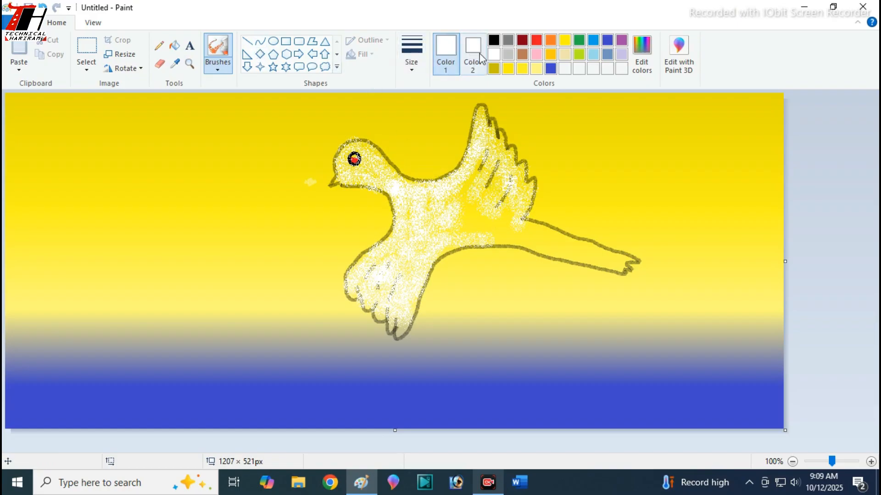
Draw two long black feather lines along the bird's tail with the Natural pencil brush.
click(494, 42)
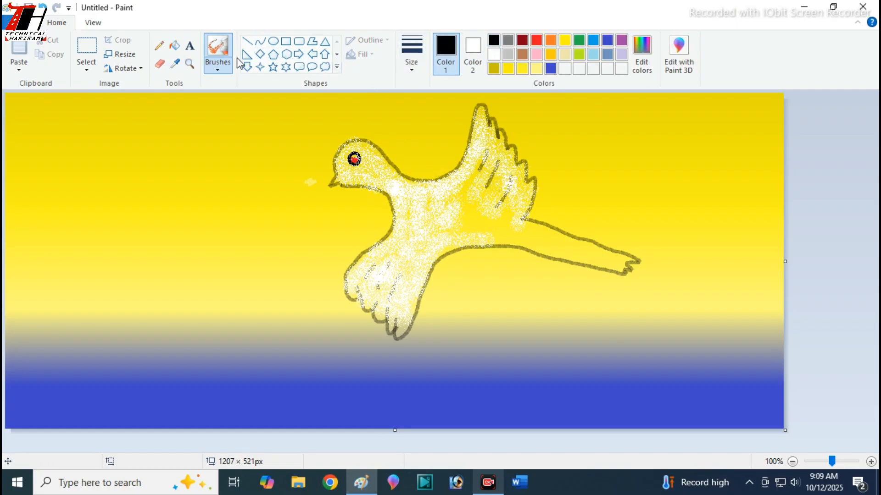
click(217, 68)
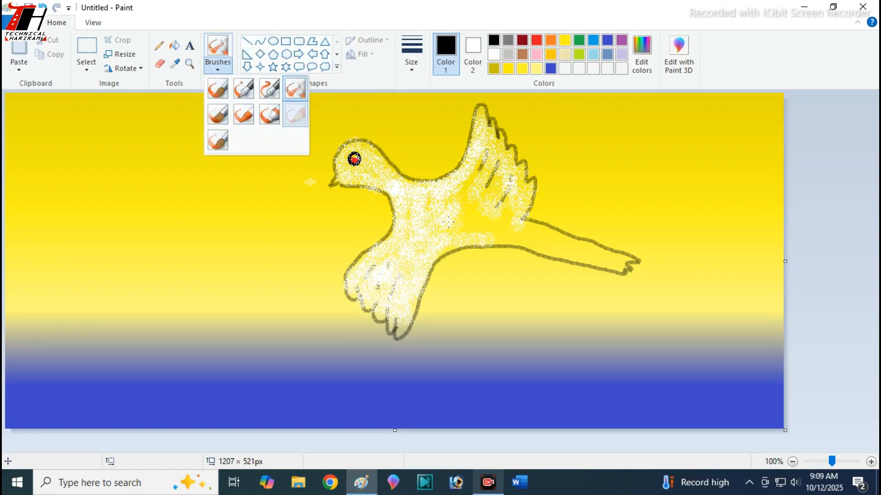
click(295, 114)
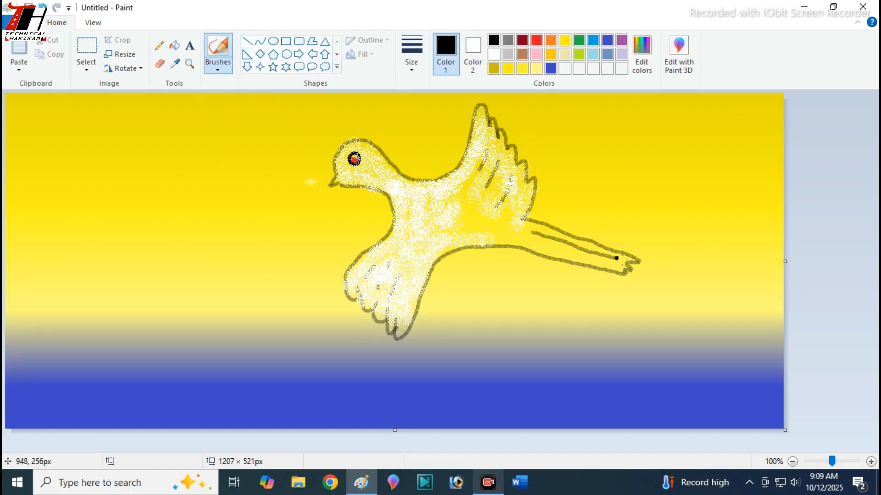
drag(540, 243, 617, 263)
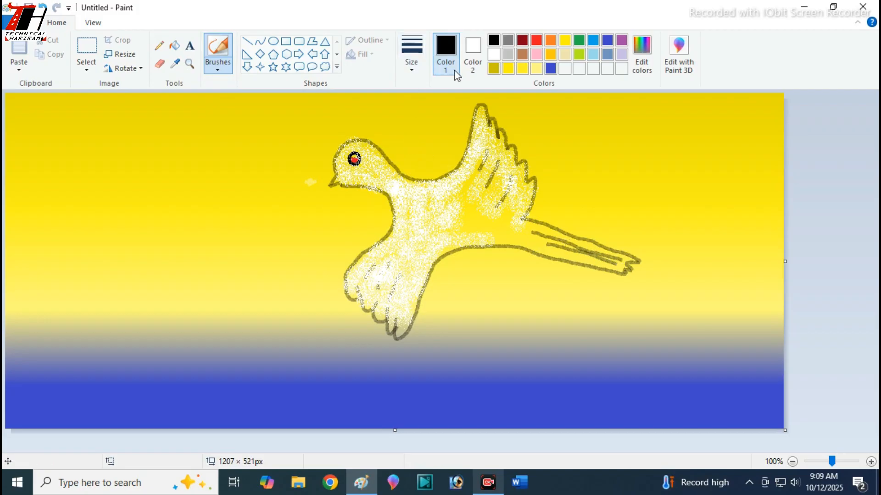
Spray white over the bird's tail and the rear of its body with the Airbrush.
click(493, 54)
click(218, 66)
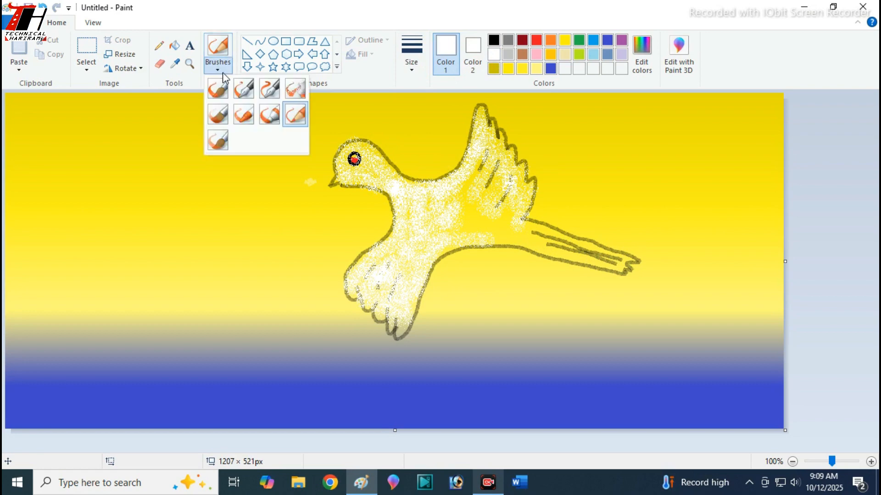
click(295, 91)
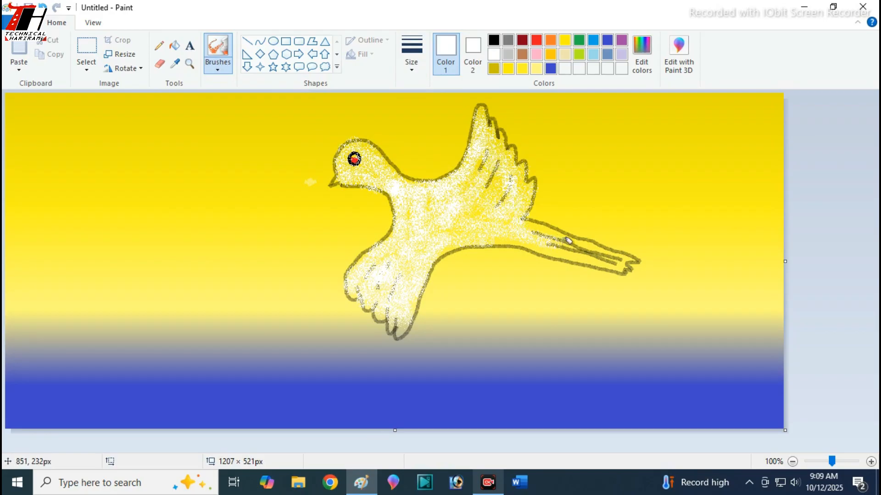
drag(596, 247, 507, 216)
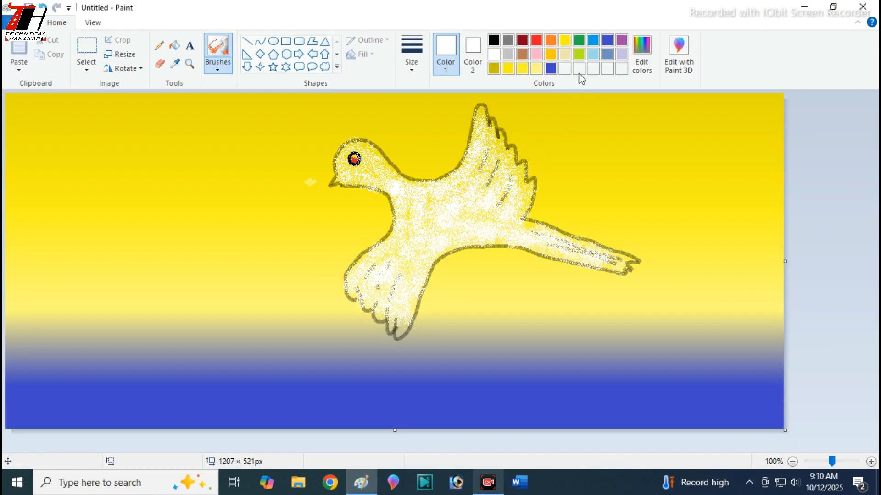
Pick the bright green basic color (RGB 0, 255, 0) and airbrush it over the bird's head, body, wings and tail.
click(579, 42)
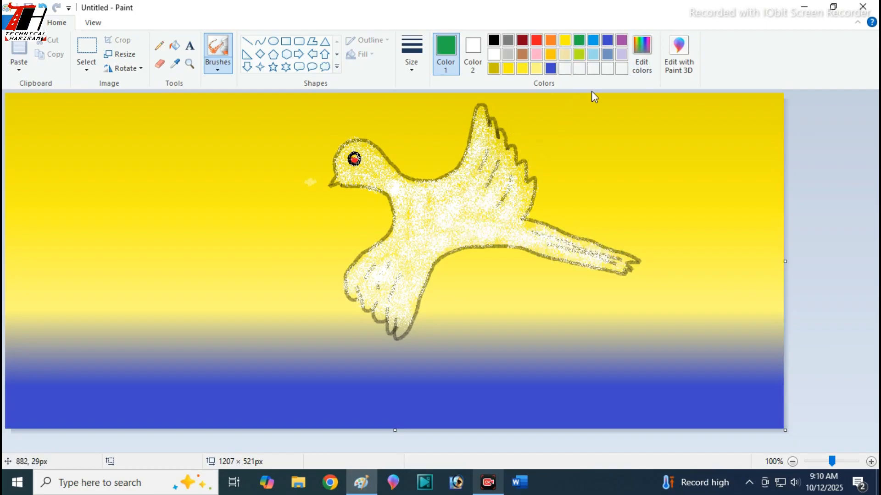
click(645, 63)
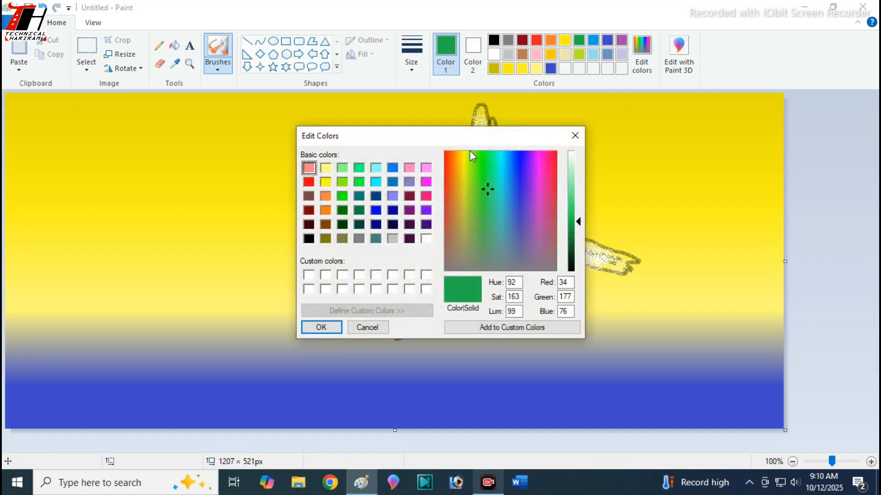
click(343, 197)
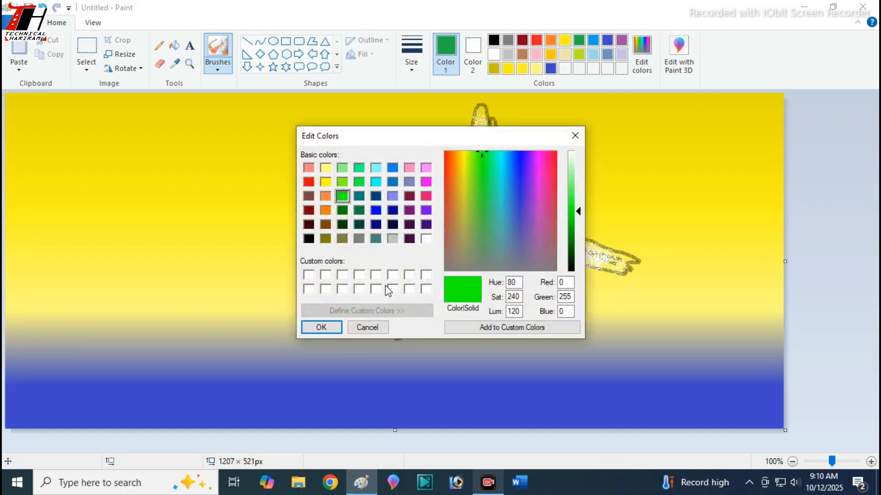
click(307, 328)
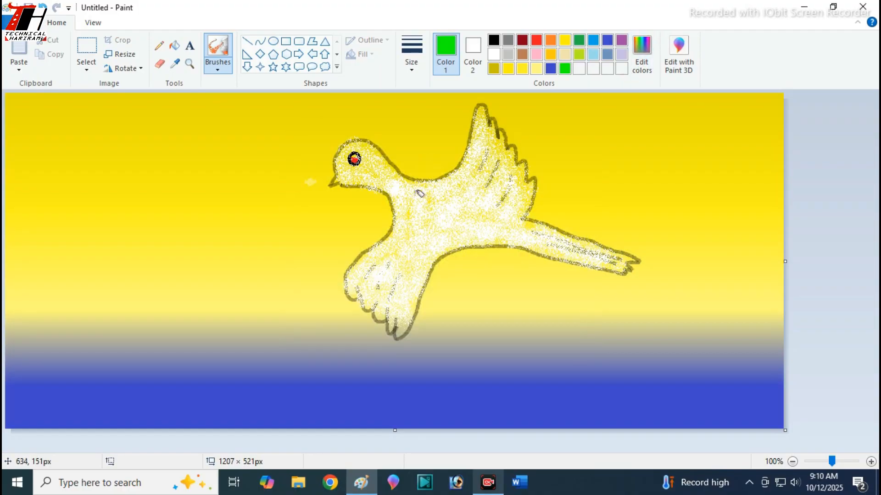
mouse_move(464, 193)
mouse_down()
mouse_move(420, 227)
mouse_move(449, 217)
mouse_move(408, 257)
mouse_move(436, 200)
mouse_move(359, 277)
mouse_move(384, 265)
mouse_move(377, 285)
mouse_move(405, 250)
mouse_up()
mouse_move(398, 306)
mouse_down()
mouse_move(412, 287)
mouse_move(407, 308)
mouse_move(433, 253)
mouse_move(460, 226)
mouse_move(414, 273)
mouse_move(421, 257)
mouse_move(495, 221)
mouse_move(449, 232)
mouse_move(553, 235)
mouse_move(632, 258)
mouse_move(475, 217)
mouse_move(520, 193)
mouse_move(487, 226)
mouse_move(531, 185)
mouse_move(513, 219)
mouse_move(521, 168)
mouse_move(502, 201)
mouse_move(507, 155)
mouse_move(496, 164)
mouse_move(484, 156)
mouse_move(486, 125)
mouse_move(465, 187)
mouse_move(490, 129)
mouse_move(491, 167)
mouse_move(500, 143)
mouse_move(509, 164)
mouse_move(515, 154)
mouse_move(510, 192)
mouse_move(519, 172)
mouse_move(521, 195)
mouse_move(531, 186)
mouse_move(486, 223)
mouse_move(490, 201)
mouse_move(446, 228)
mouse_move(478, 181)
mouse_move(429, 205)
mouse_move(403, 199)
mouse_move(450, 187)
mouse_move(398, 180)
mouse_move(407, 213)
mouse_move(392, 178)
mouse_move(366, 175)
mouse_move(385, 155)
mouse_move(398, 165)
mouse_move(394, 153)
mouse_move(353, 145)
mouse_move(342, 159)
mouse_move(369, 159)
mouse_up()
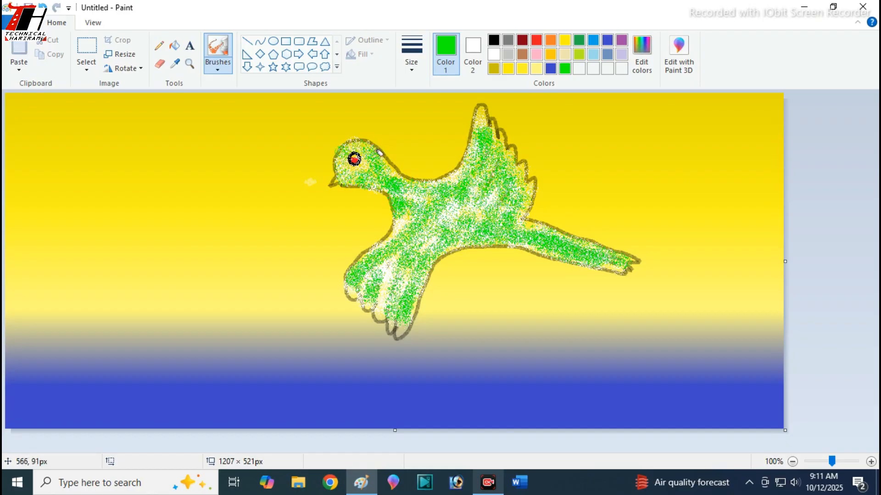
mouse_move(481, 161)
mouse_down()
mouse_move(484, 120)
mouse_move(492, 153)
mouse_up()
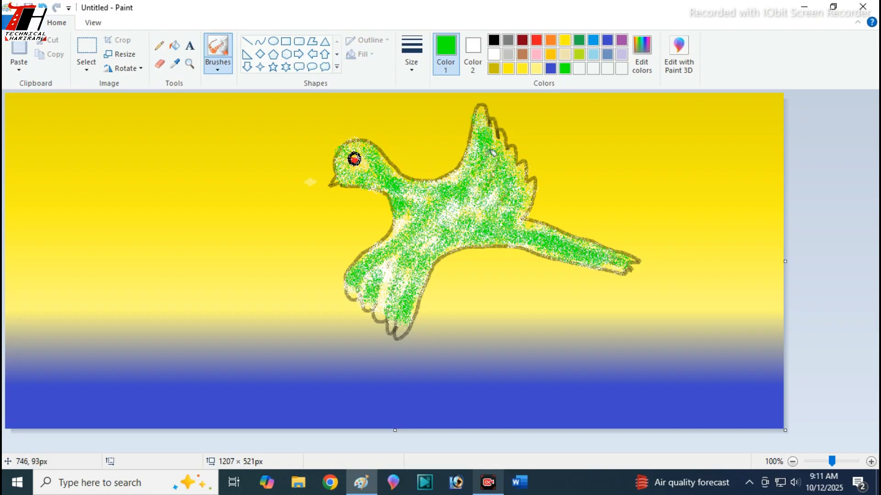
Dab red spots on the bird's neck and along the feathers of its lower wing with the Airbrush at the second-thinnest size.
click(538, 40)
click(412, 69)
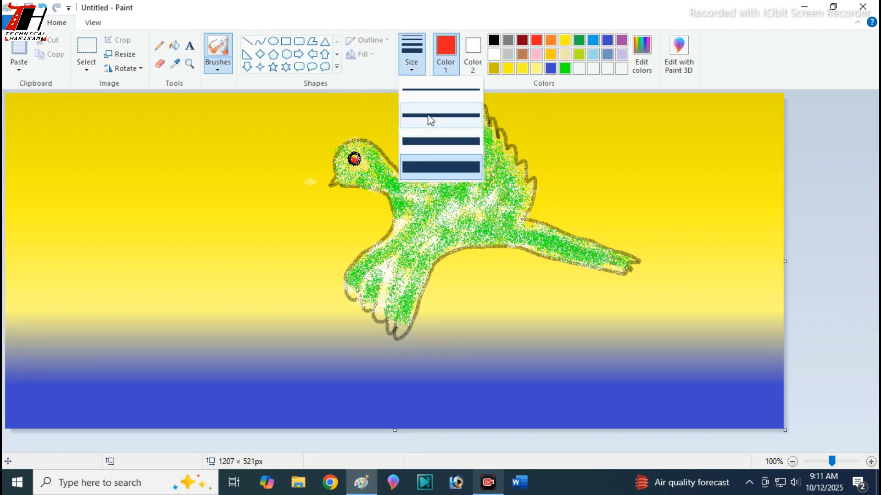
click(458, 115)
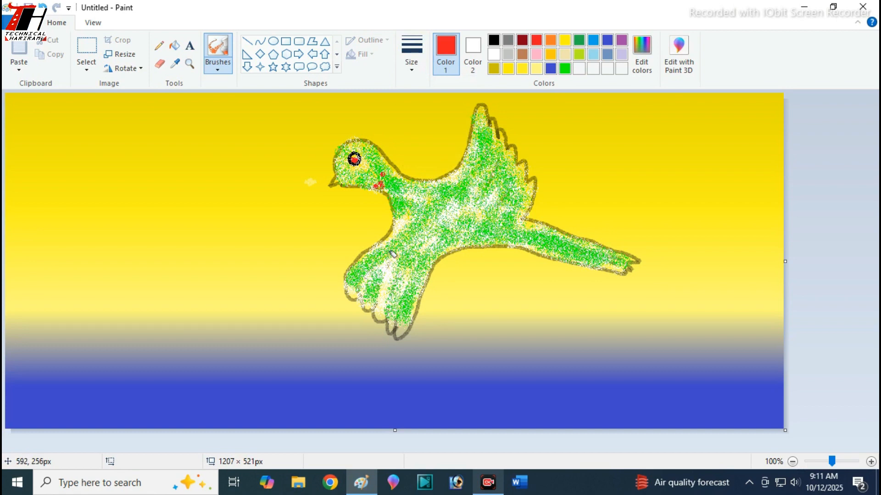
click(366, 272)
click(357, 294)
click(393, 261)
click(383, 276)
click(378, 295)
click(372, 308)
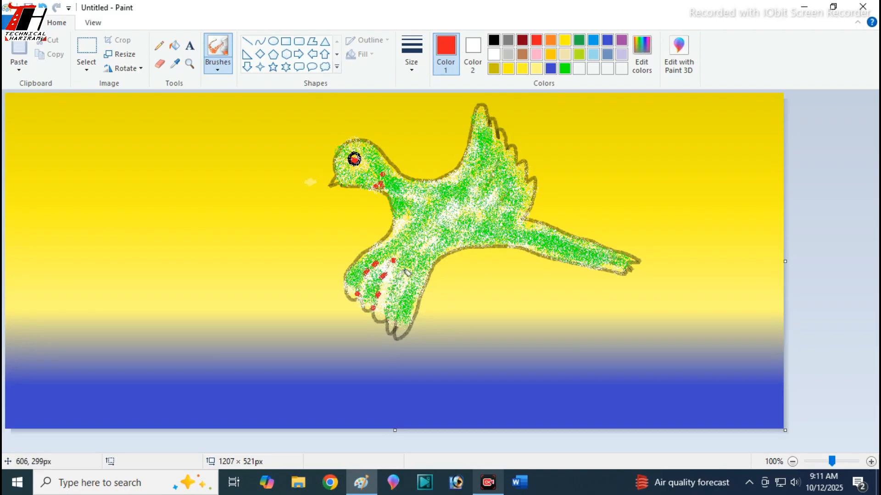
click(409, 268)
click(400, 285)
click(397, 299)
click(392, 316)
click(415, 283)
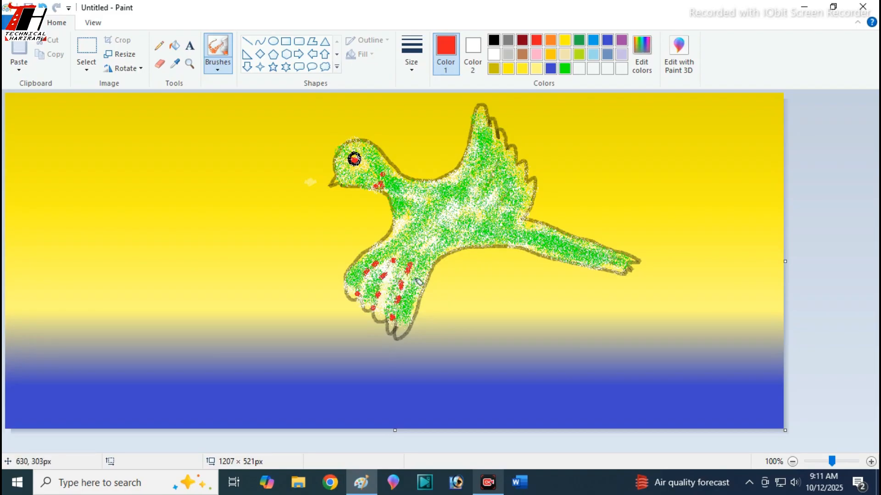
click(405, 313)
Spray bright green over the bird's upper wing, body, tail and head with the Airbrush at the thickest size.
click(565, 69)
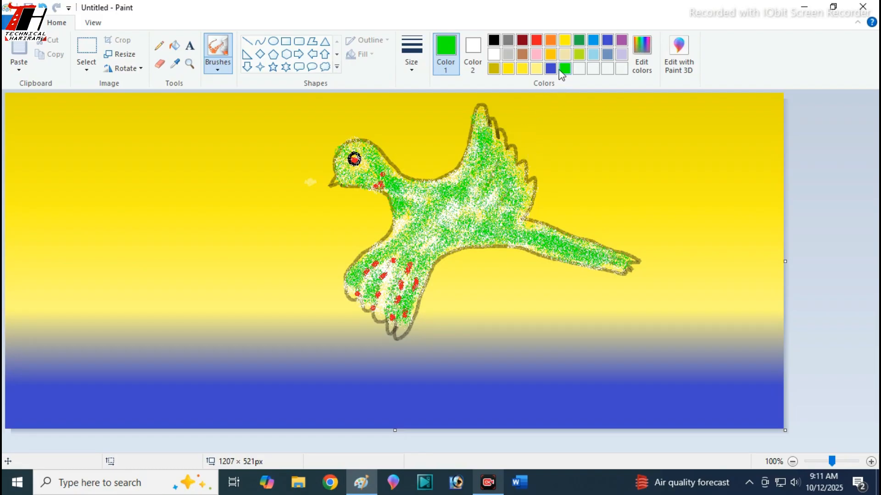
click(216, 65)
click(296, 88)
mouse_move(482, 165)
mouse_down()
mouse_move(431, 196)
mouse_move(475, 165)
mouse_move(454, 201)
mouse_move(492, 180)
mouse_move(440, 172)
mouse_up()
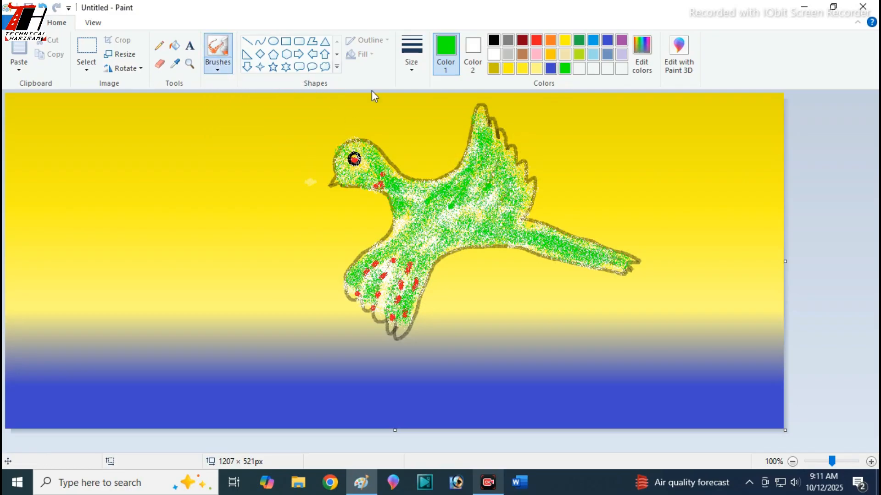
click(412, 59)
click(436, 170)
mouse_move(453, 194)
mouse_down()
mouse_move(436, 183)
mouse_move(404, 188)
mouse_move(441, 211)
mouse_move(413, 246)
mouse_move(403, 238)
mouse_move(399, 254)
mouse_move(441, 223)
mouse_move(459, 227)
mouse_move(484, 111)
mouse_move(491, 140)
mouse_move(481, 166)
mouse_move(503, 138)
mouse_move(507, 187)
mouse_move(517, 146)
mouse_move(524, 168)
mouse_move(517, 212)
mouse_move(531, 189)
mouse_move(523, 233)
mouse_move(623, 258)
mouse_up()
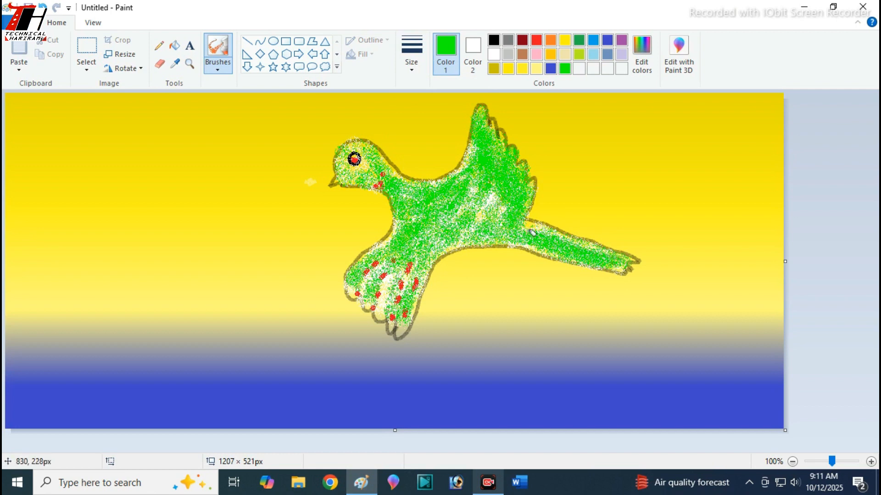
mouse_move(532, 232)
mouse_down()
mouse_move(627, 256)
mouse_move(507, 236)
mouse_move(616, 259)
mouse_move(524, 230)
mouse_move(485, 231)
mouse_move(510, 213)
mouse_move(470, 230)
mouse_move(507, 201)
mouse_move(473, 223)
mouse_move(501, 197)
mouse_move(488, 209)
mouse_move(495, 185)
mouse_move(464, 220)
mouse_move(483, 178)
mouse_move(452, 214)
mouse_move(471, 181)
mouse_move(441, 230)
mouse_move(461, 210)
mouse_move(433, 241)
mouse_move(468, 227)
mouse_move(435, 247)
mouse_move(460, 239)
mouse_move(442, 229)
mouse_move(453, 198)
mouse_move(437, 198)
mouse_move(475, 181)
mouse_move(482, 151)
mouse_move(455, 179)
mouse_move(491, 210)
mouse_move(496, 201)
mouse_move(442, 214)
mouse_move(405, 189)
mouse_move(442, 187)
mouse_move(381, 167)
mouse_move(357, 172)
mouse_move(348, 157)
mouse_move(355, 145)
mouse_move(371, 151)
mouse_move(373, 166)
mouse_move(351, 176)
mouse_move(359, 180)
mouse_move(383, 169)
mouse_up()
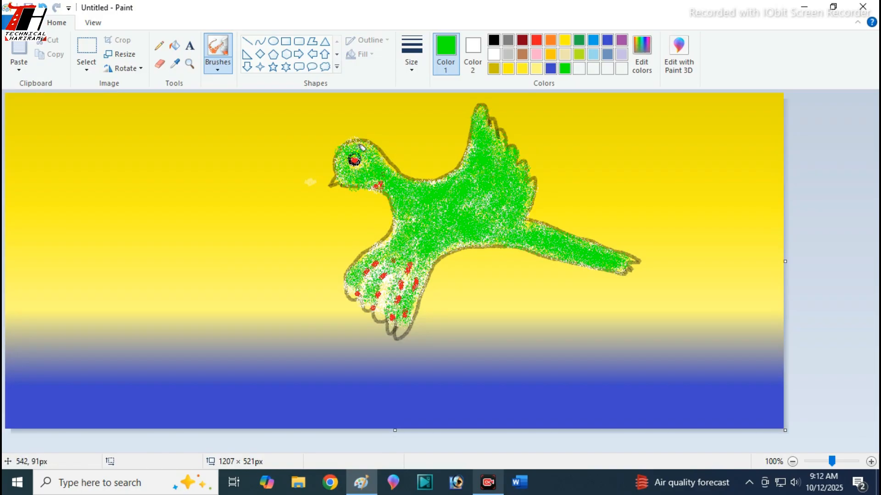
Airbrush bright green over the feathers of the bird's lower wing, out to the feather tips.
click(536, 69)
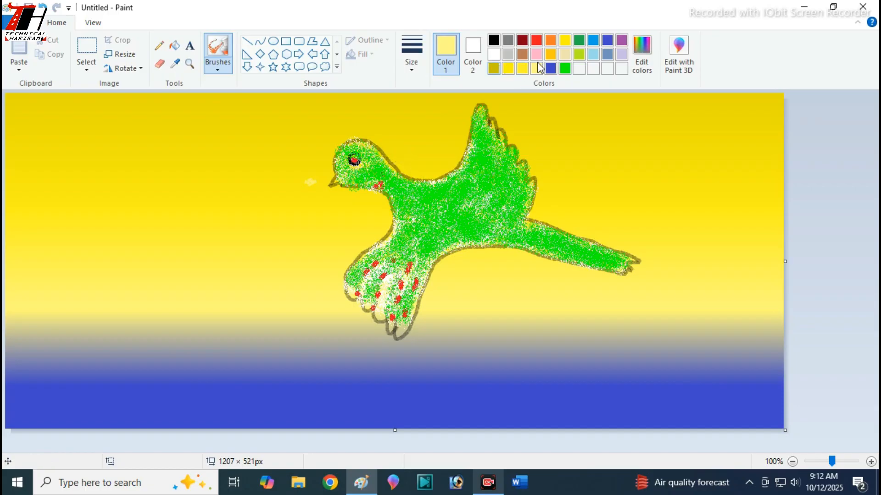
click(563, 68)
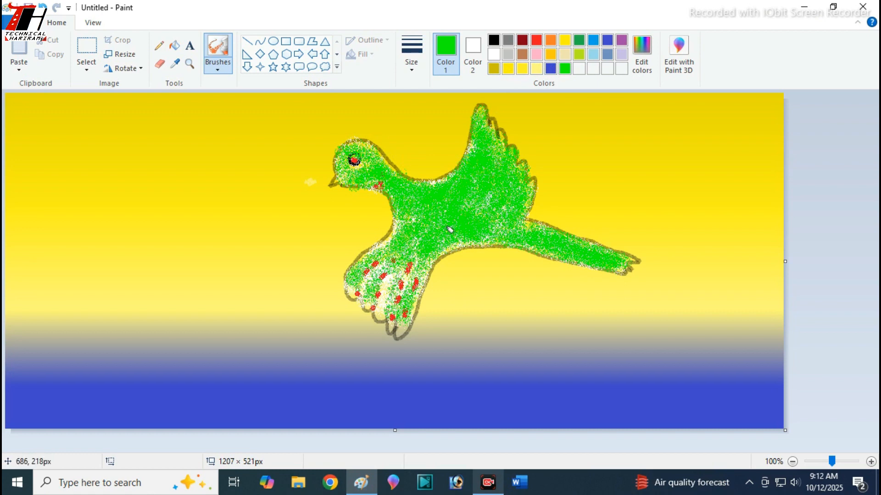
mouse_move(388, 305)
mouse_down()
mouse_move(382, 312)
mouse_move(359, 294)
mouse_move(351, 307)
mouse_move(353, 289)
mouse_move(404, 319)
mouse_move(399, 326)
mouse_move(400, 313)
mouse_move(390, 315)
mouse_move(419, 257)
mouse_move(428, 257)
mouse_up()
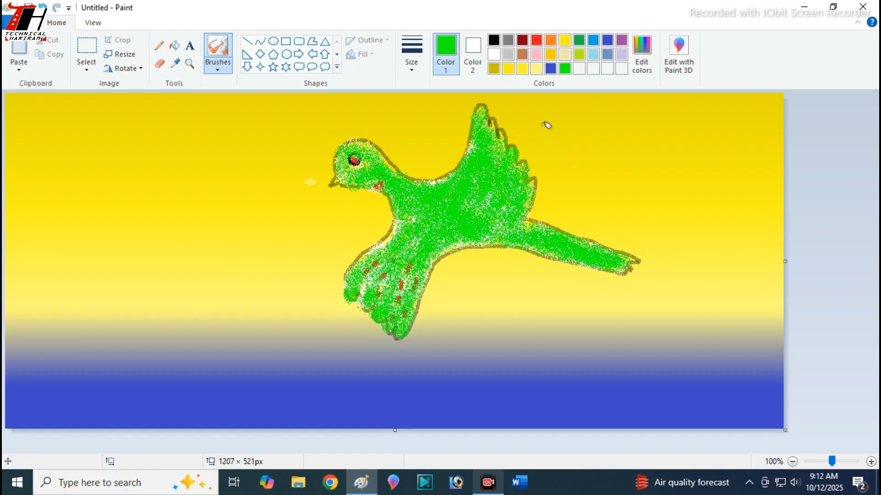
Airbrush red over the feathers of both wings, the tail and the belly, and soften it with bright green spray.
click(549, 41)
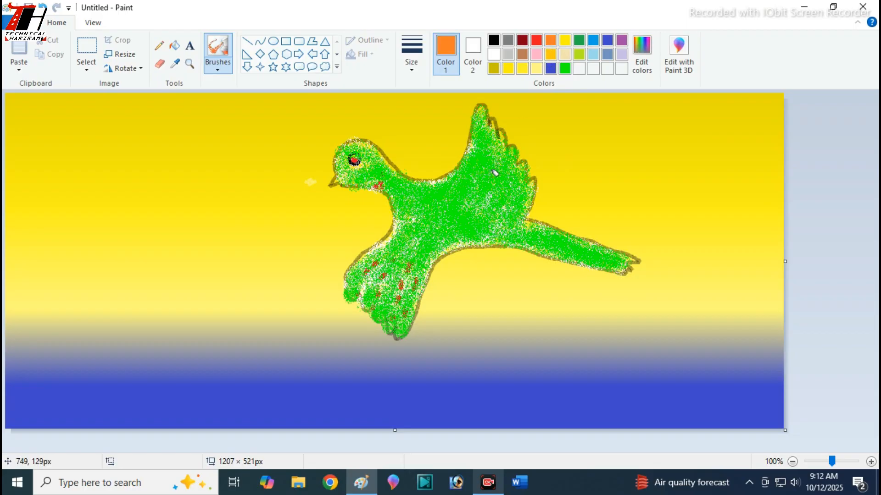
click(536, 40)
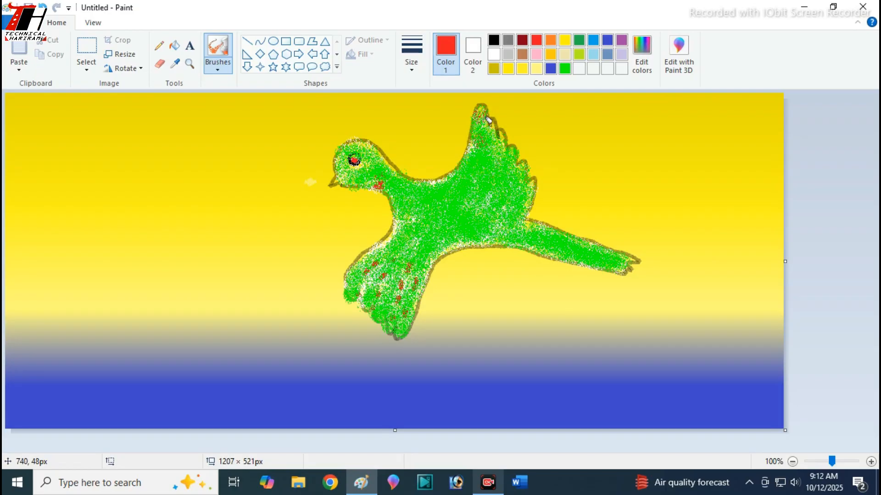
mouse_move(488, 119)
mouse_down()
mouse_move(485, 137)
mouse_move(498, 138)
mouse_move(494, 157)
mouse_move(511, 148)
mouse_move(505, 175)
mouse_move(518, 167)
mouse_move(532, 189)
mouse_up()
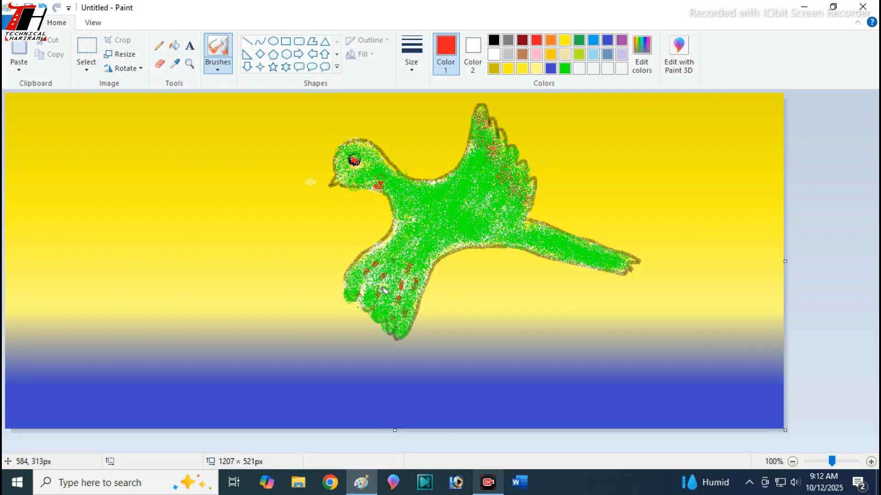
mouse_move(360, 289)
mouse_down()
mouse_move(368, 267)
mouse_move(369, 295)
mouse_move(372, 287)
mouse_move(381, 308)
mouse_move(395, 294)
mouse_move(402, 321)
mouse_up()
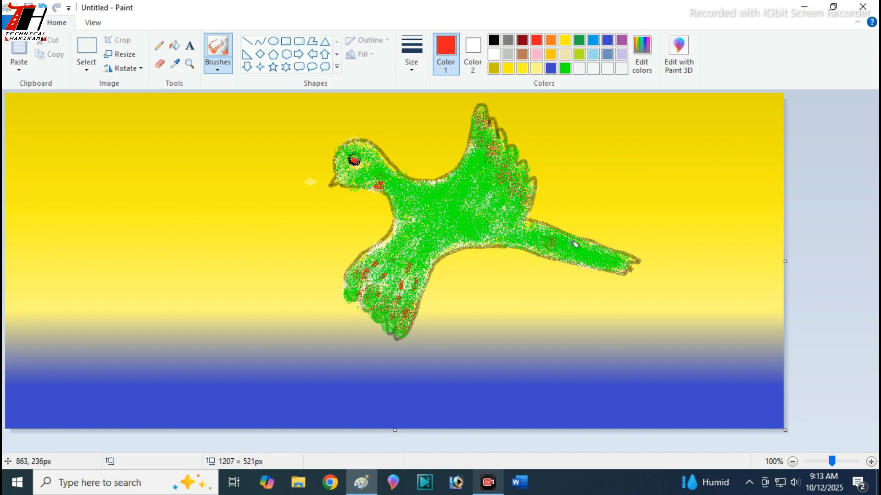
mouse_move(590, 252)
mouse_down()
mouse_move(501, 229)
mouse_move(609, 251)
mouse_move(527, 241)
mouse_up()
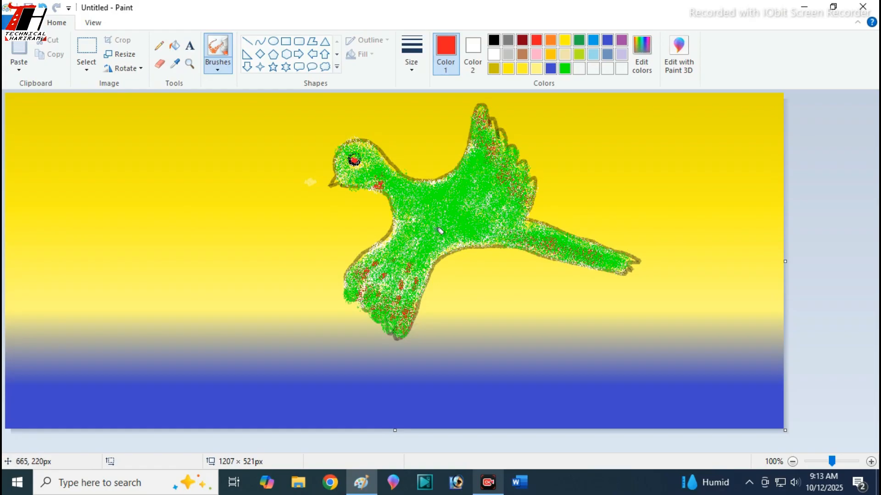
mouse_move(413, 215)
mouse_down()
mouse_move(466, 235)
mouse_move(514, 226)
mouse_up()
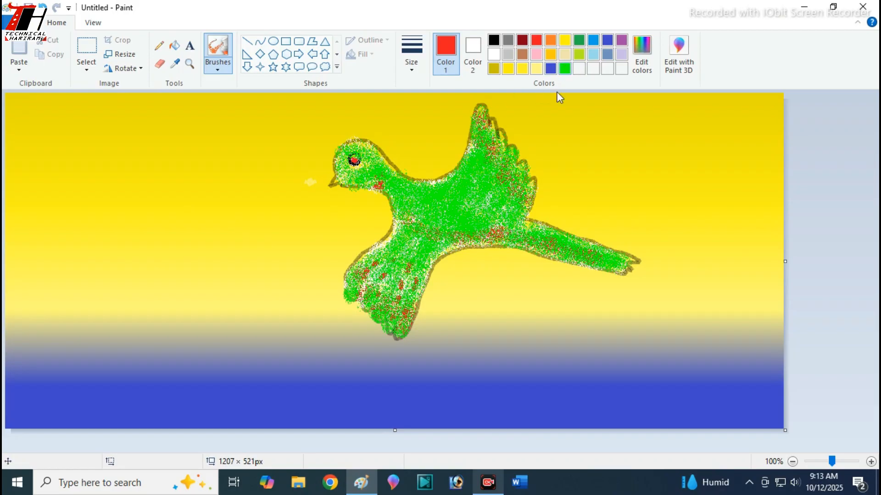
click(564, 69)
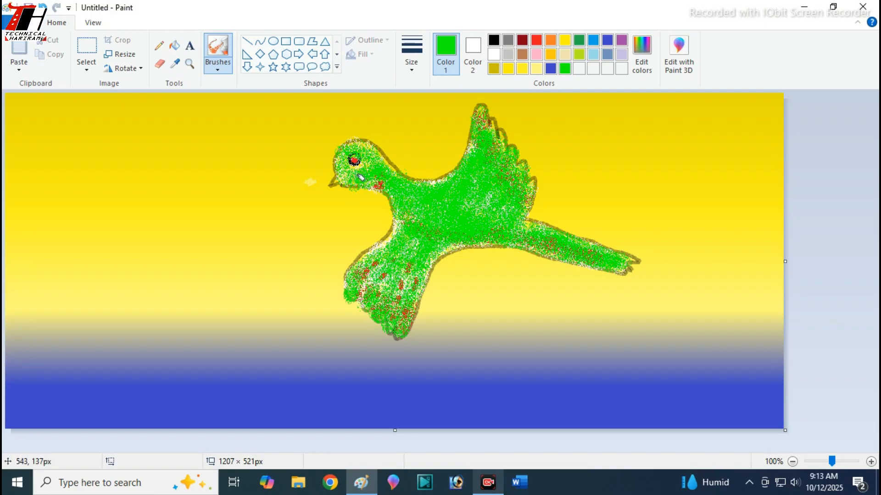
Paint the bird's beak red at the second-thinnest brush size.
click(536, 39)
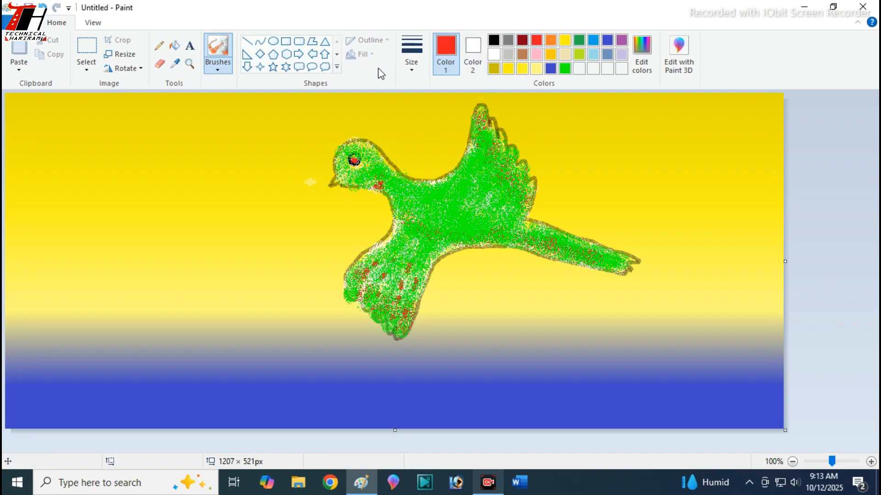
click(412, 54)
click(426, 112)
Draw a small clawed leg under the bird's belly, starting in black and continuing over it in dark red.
click(494, 41)
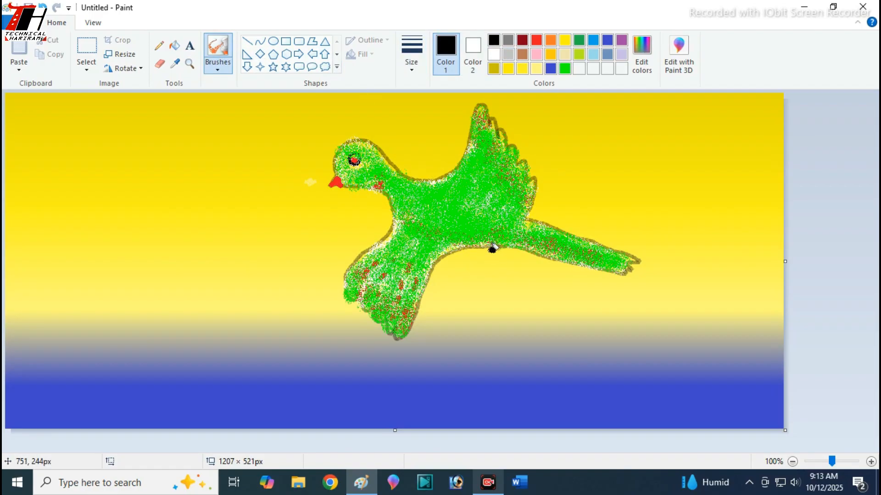
drag(489, 250, 484, 251)
click(522, 41)
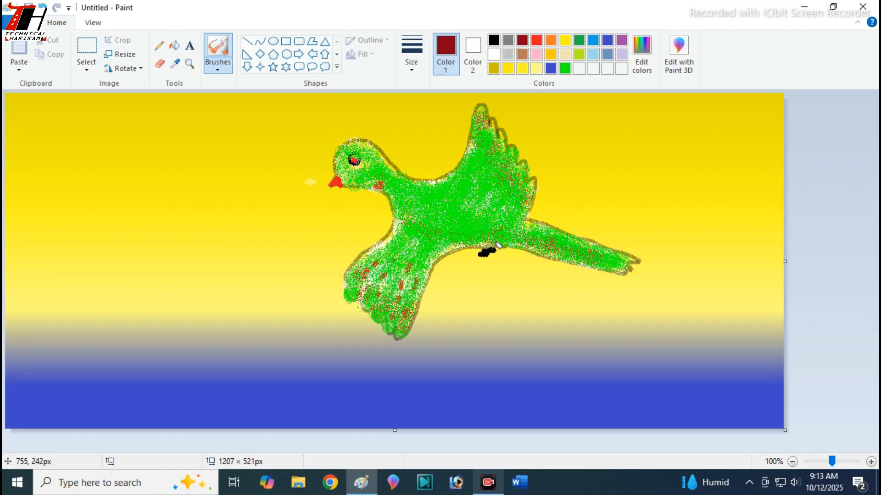
mouse_move(498, 246)
mouse_down()
mouse_move(479, 253)
mouse_move(487, 257)
mouse_move(480, 247)
mouse_move(476, 261)
mouse_move(458, 257)
mouse_move(472, 262)
mouse_up()
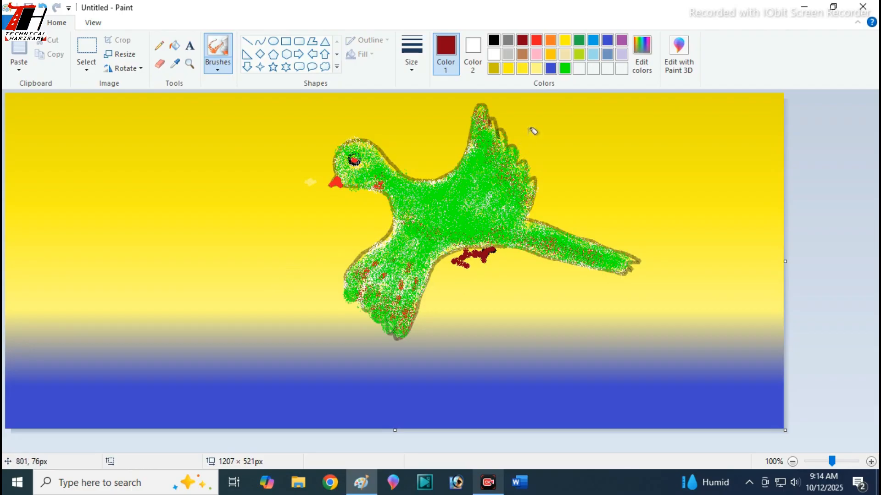
Spray bright green over the upper part of the bird's leg with the Airbrush at the third size.
click(565, 69)
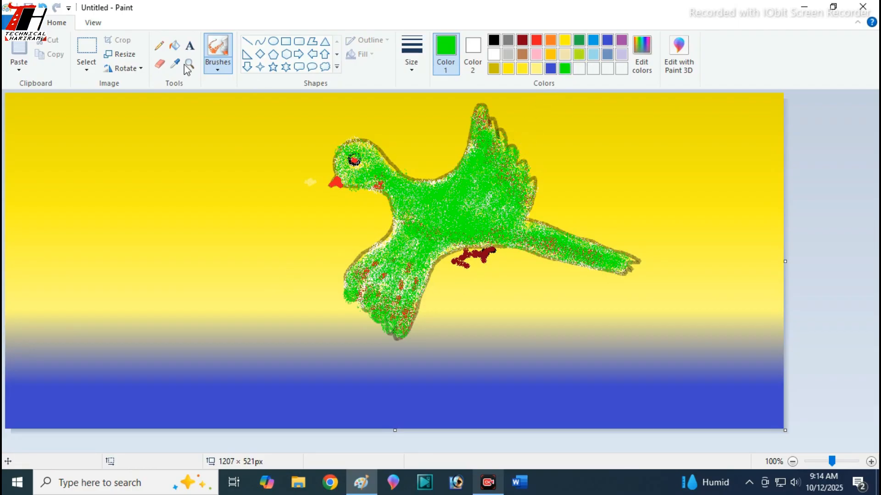
click(217, 68)
click(295, 91)
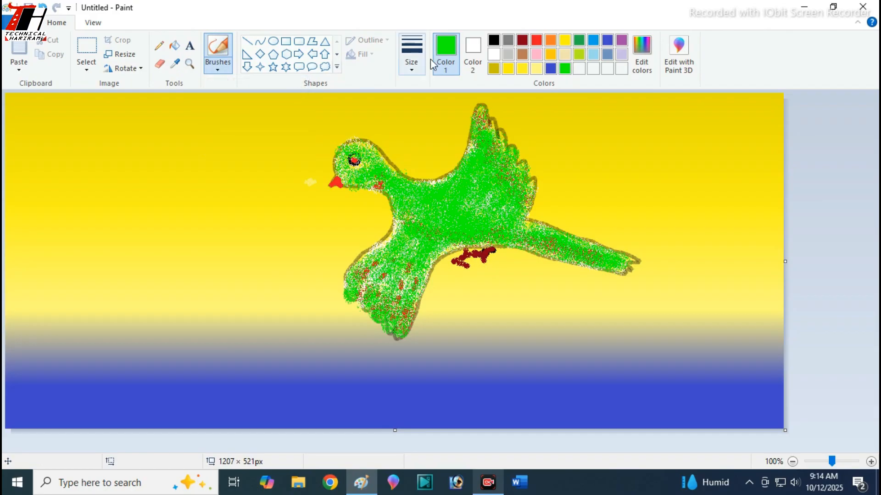
click(218, 64)
click(296, 89)
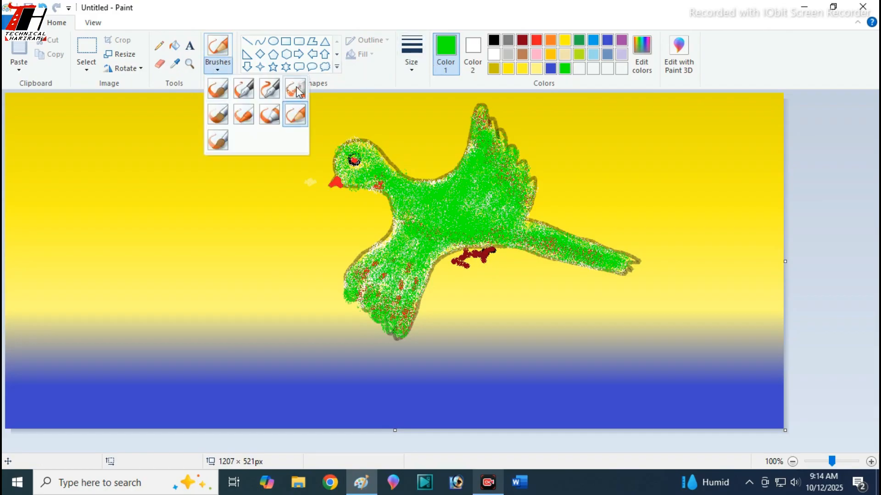
click(415, 74)
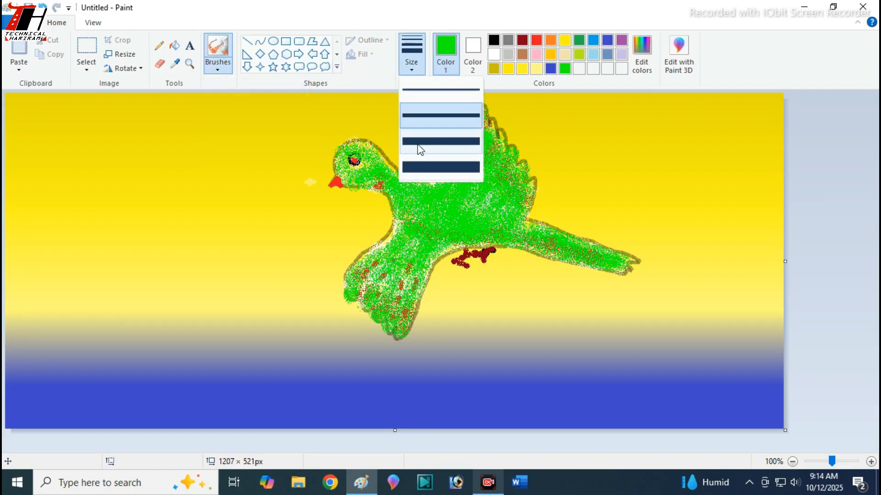
click(416, 150)
mouse_move(494, 250)
mouse_down()
mouse_move(458, 255)
mouse_move(477, 267)
mouse_move(490, 259)
mouse_up()
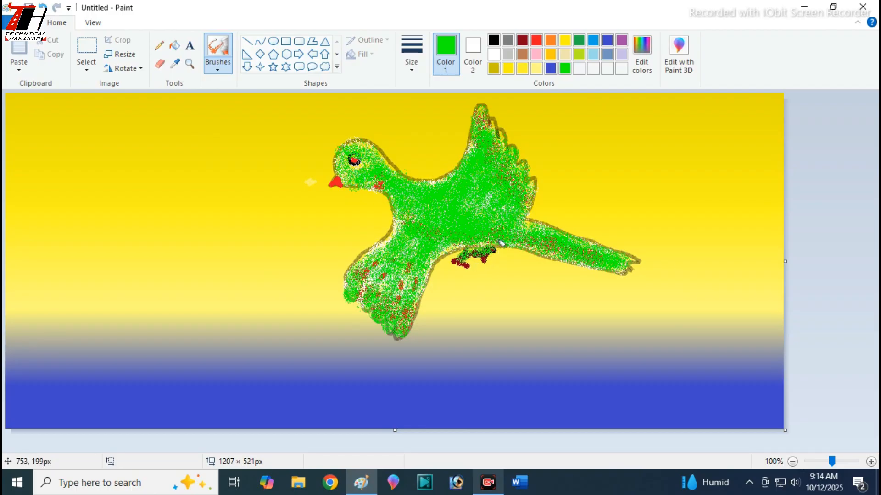